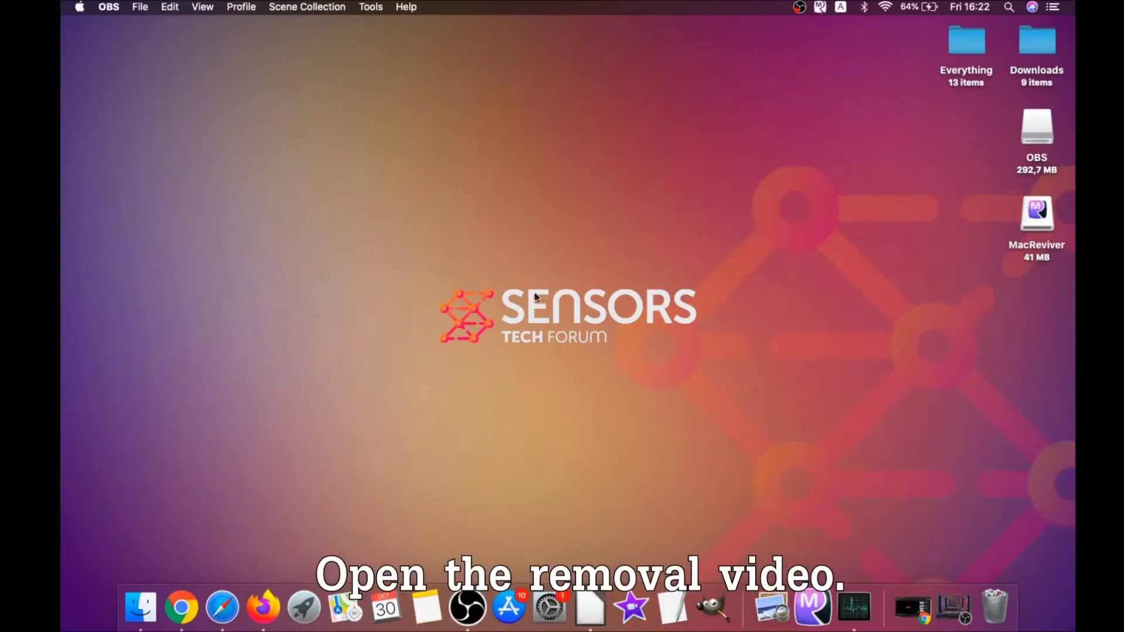
Download the SpyHunter for Mac installer in Chrome and open the downloaded .dmg disk image
left_click(182, 607)
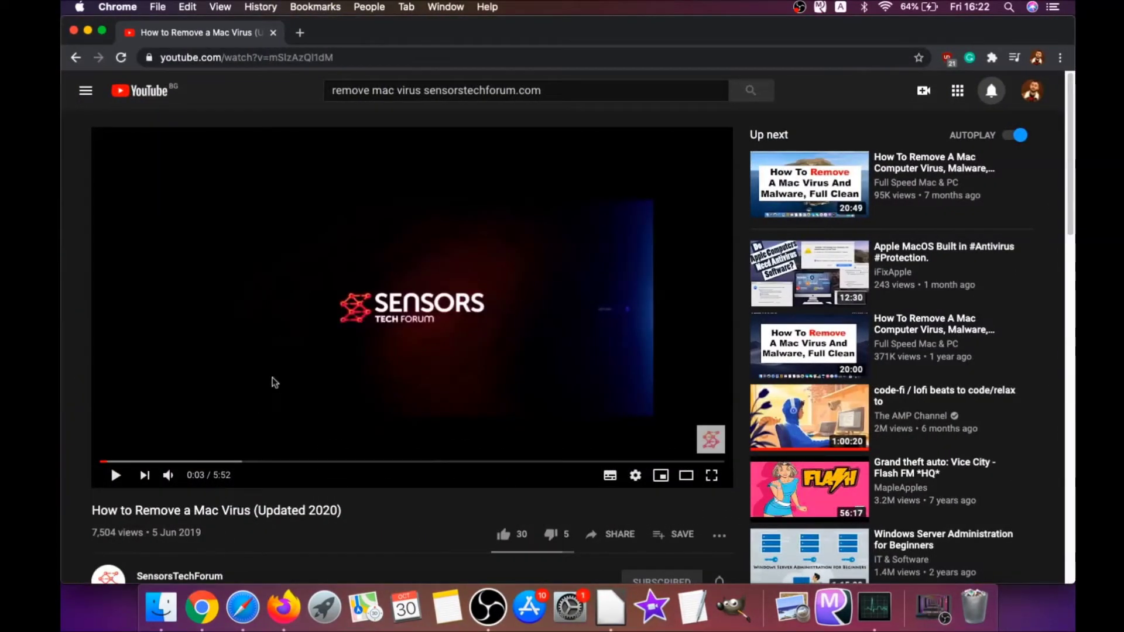
scroll(272, 382, "down", 4)
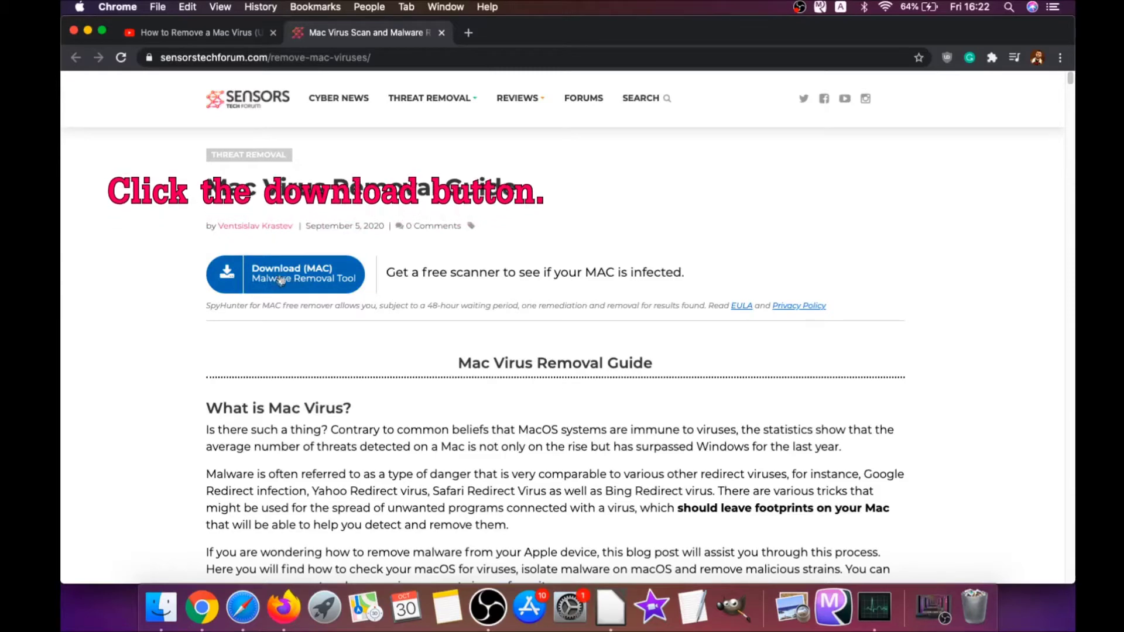
left_click(283, 268)
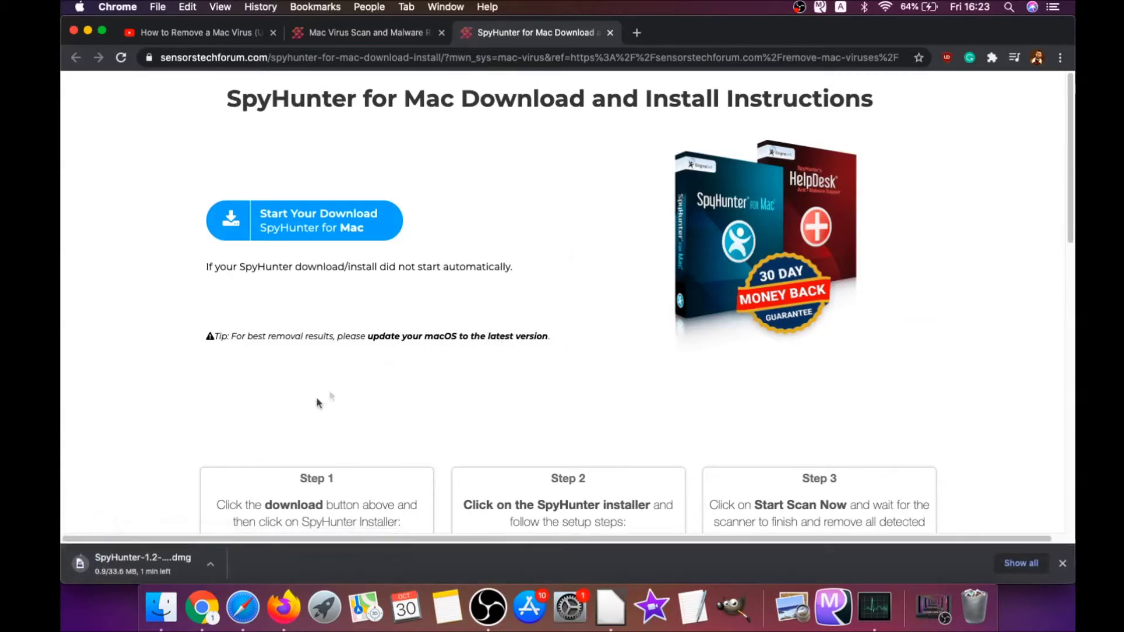
left_click(116, 563)
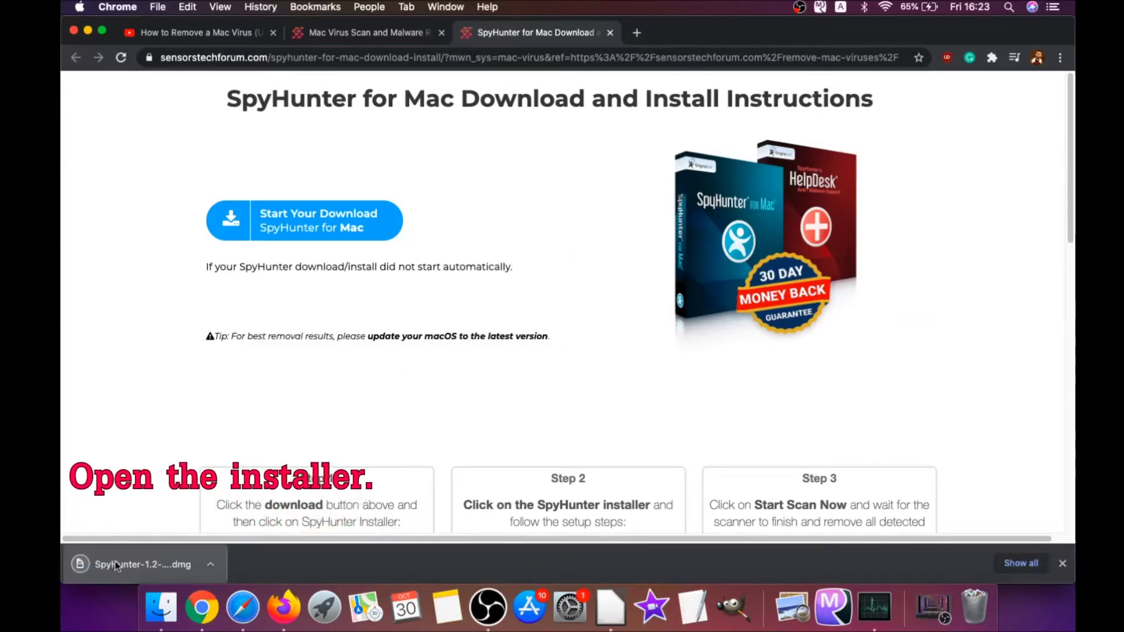
left_click(88, 31)
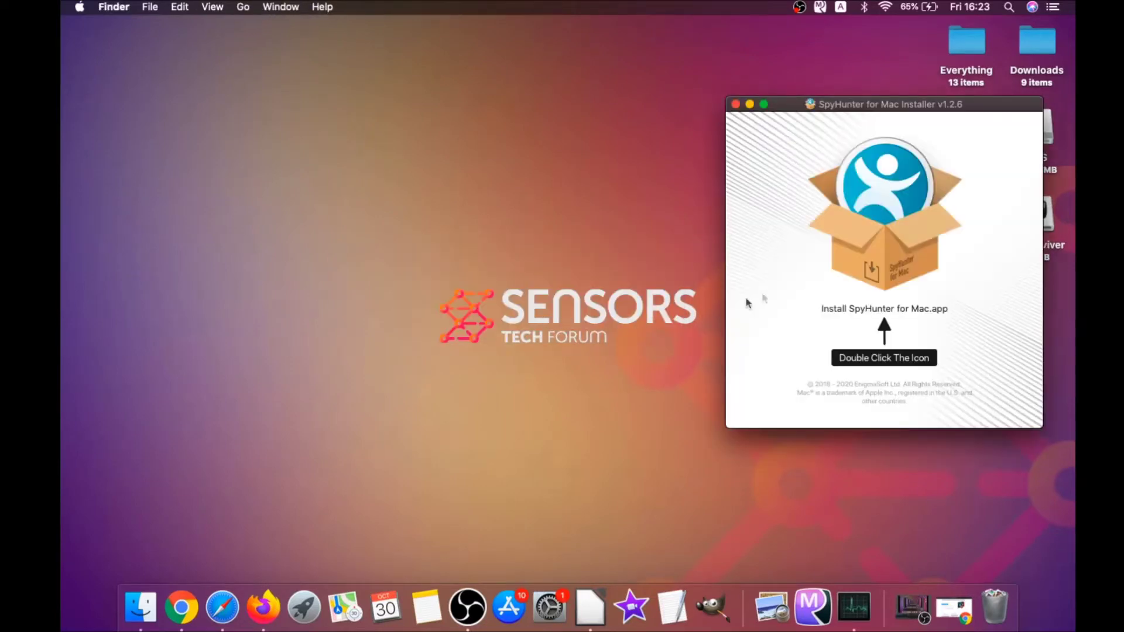
Launch Install SpyHunter for Mac.app and confirm Open at the Gatekeeper warning
double_click(873, 250)
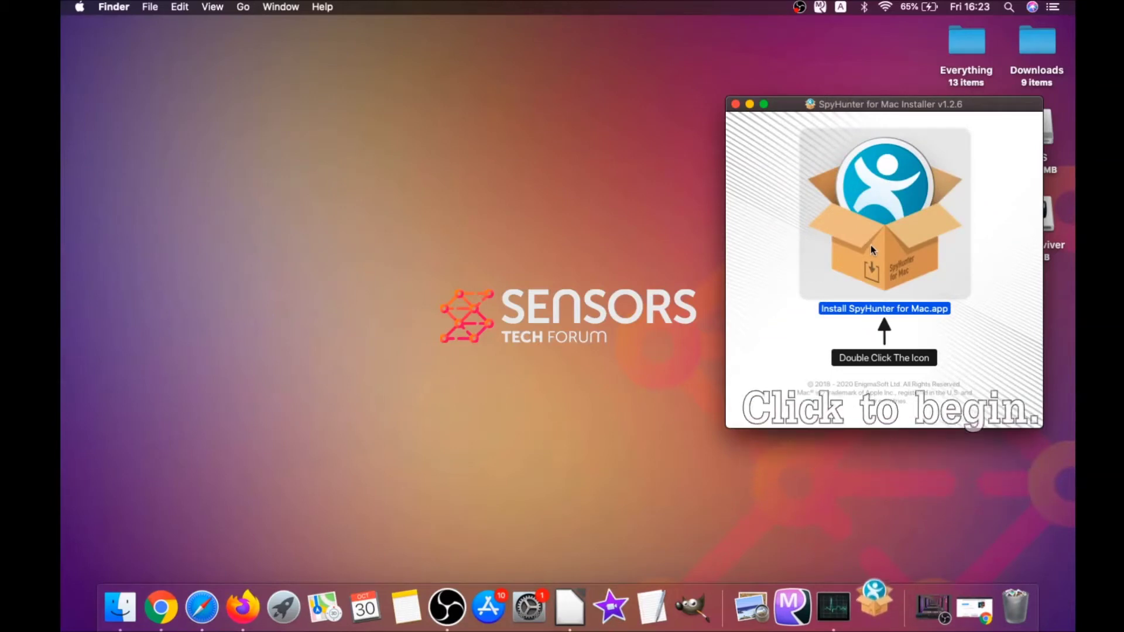
left_click(750, 105)
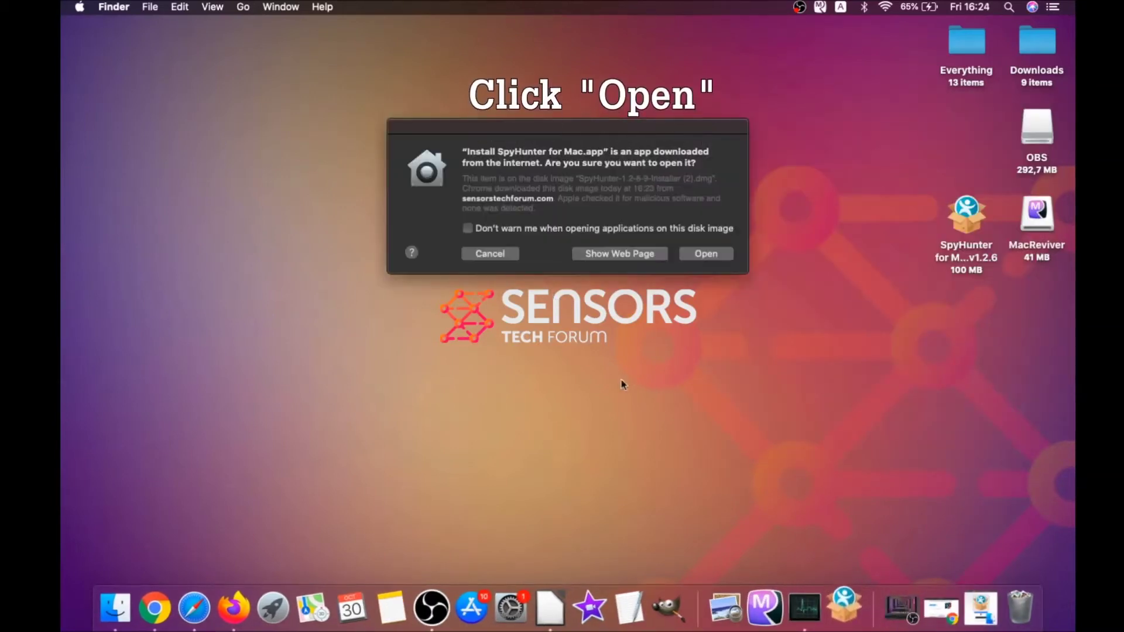
left_click(691, 253)
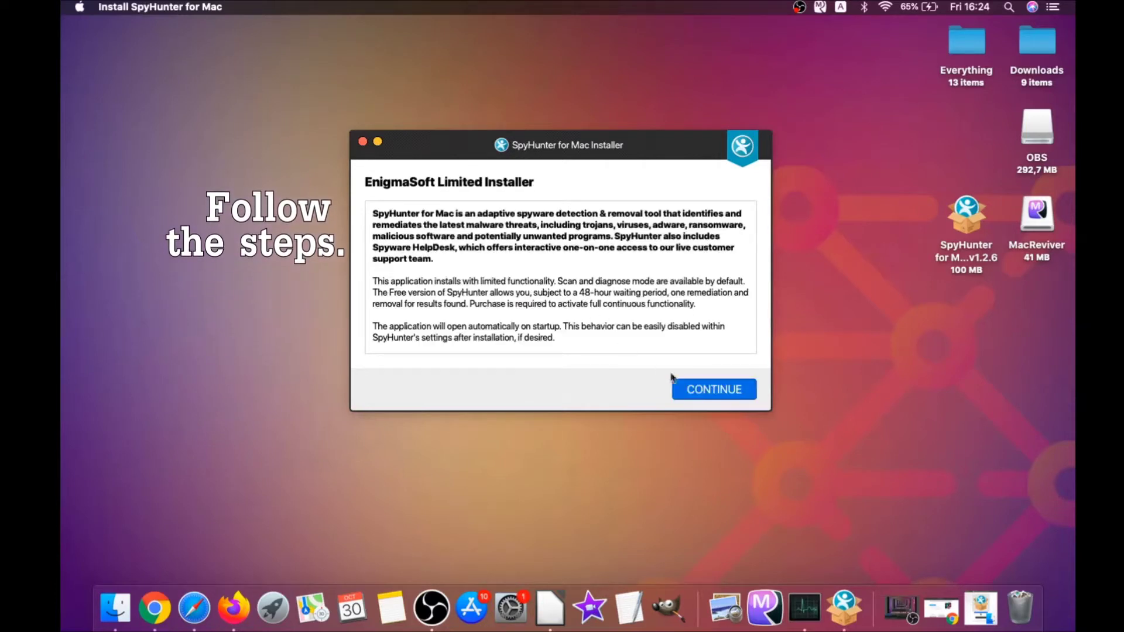
Accept the EULA/TOS terms and install SpyHunter for Mac
left_click(691, 387)
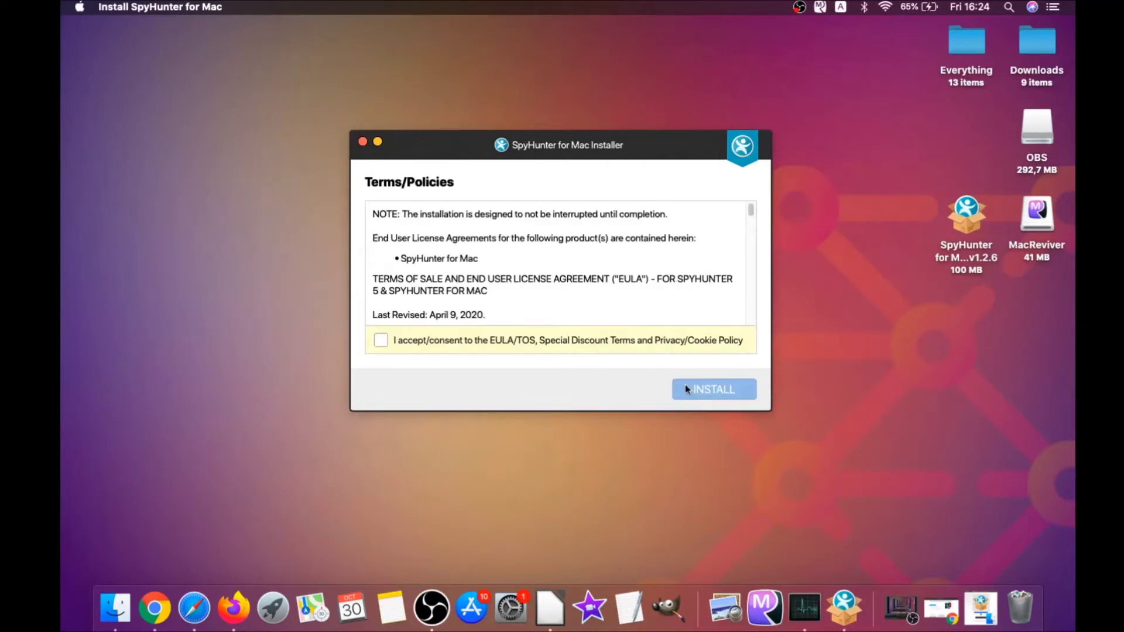
left_click(381, 340)
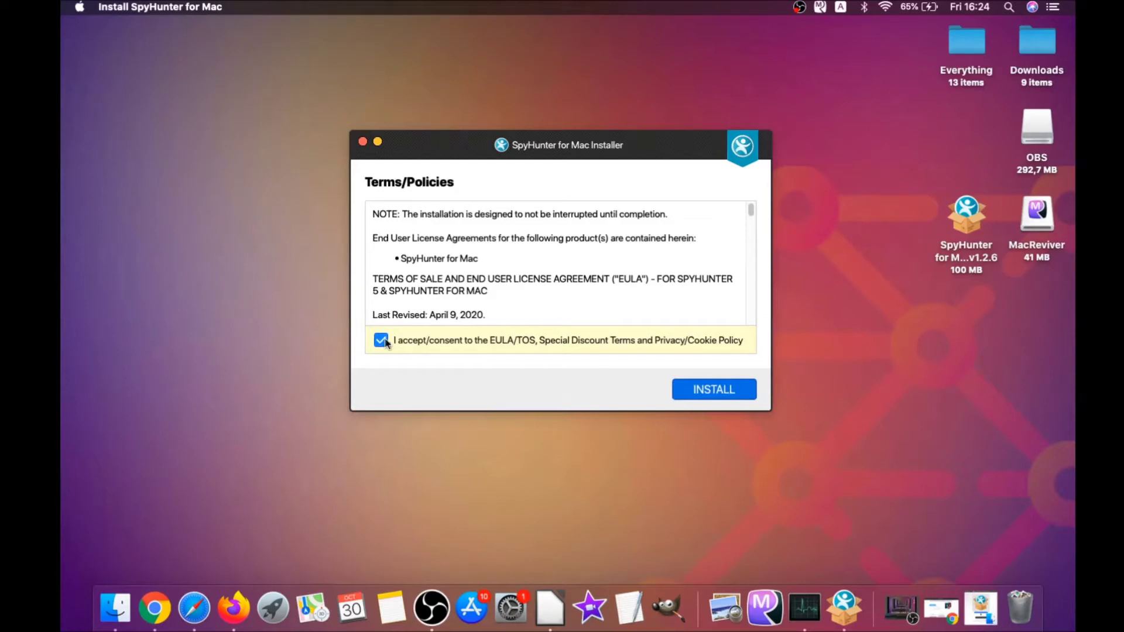
left_click(684, 388)
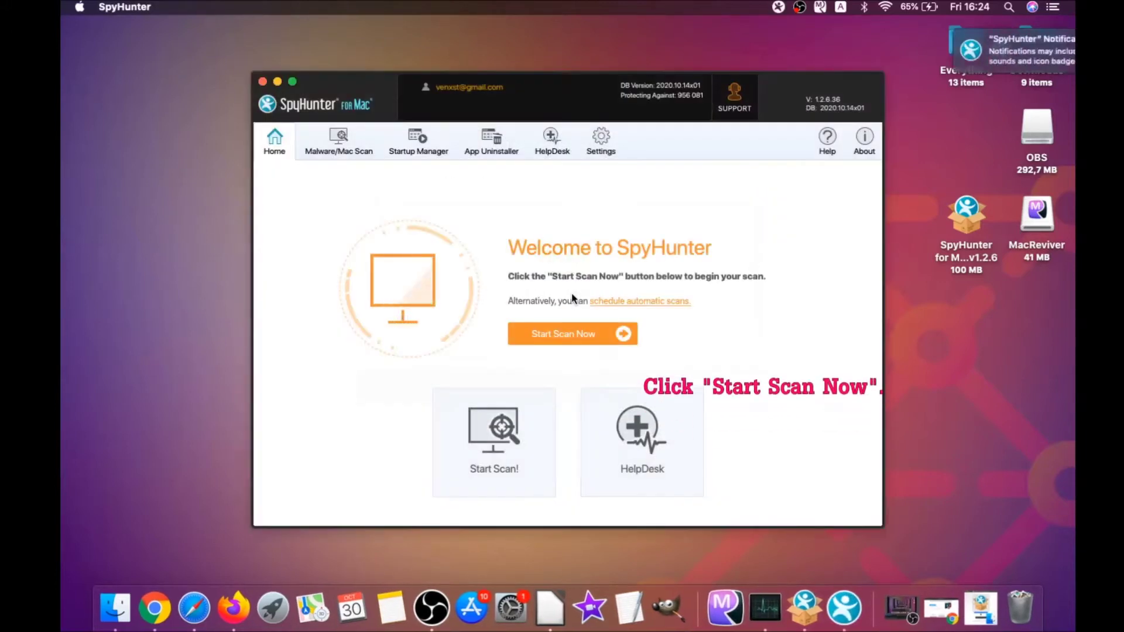
Start a SpyHunter scan of the Mac from the Welcome screen
left_click(569, 332)
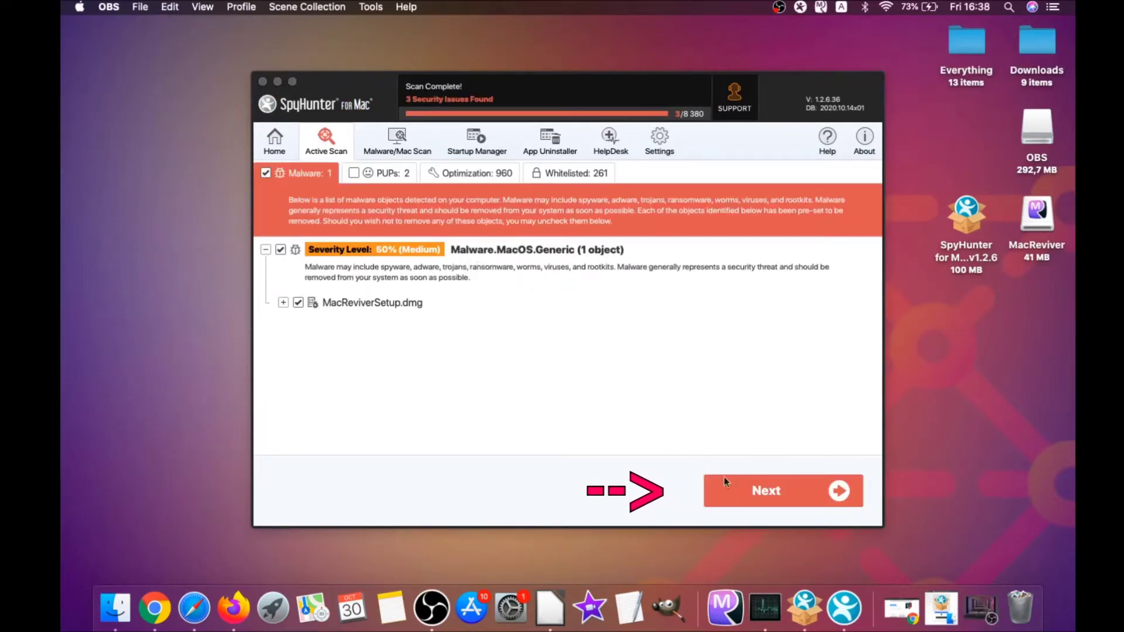
Remove the detected malware, then the two MacReviver PUPs, and finish the results
left_click(772, 495)
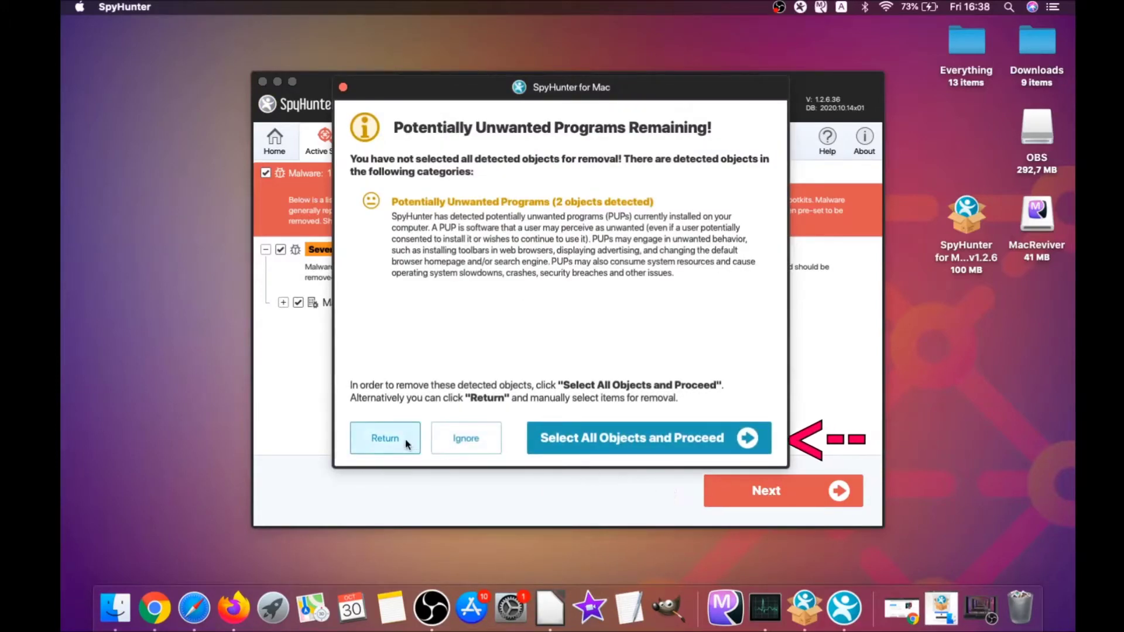
left_click(441, 445)
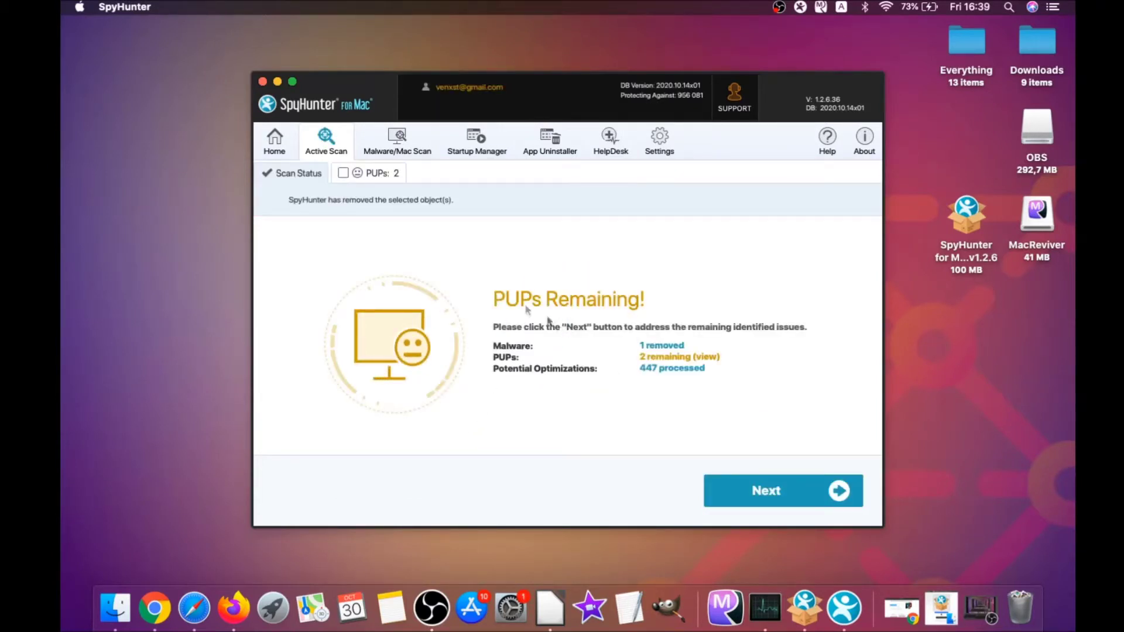
left_click(380, 173)
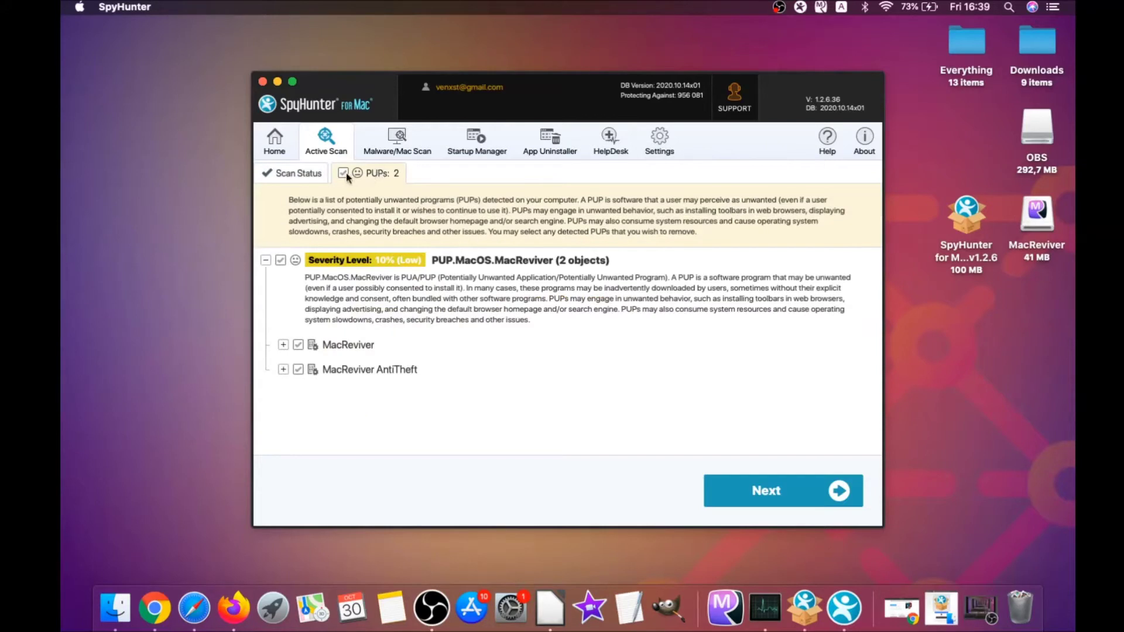
left_click(775, 487)
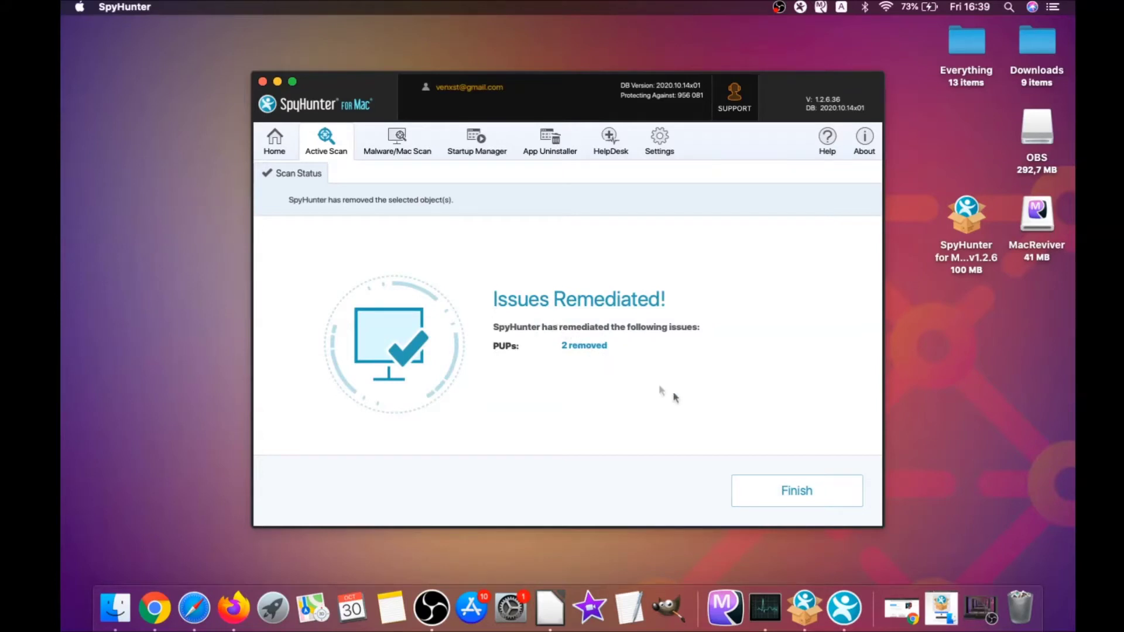
left_click(803, 492)
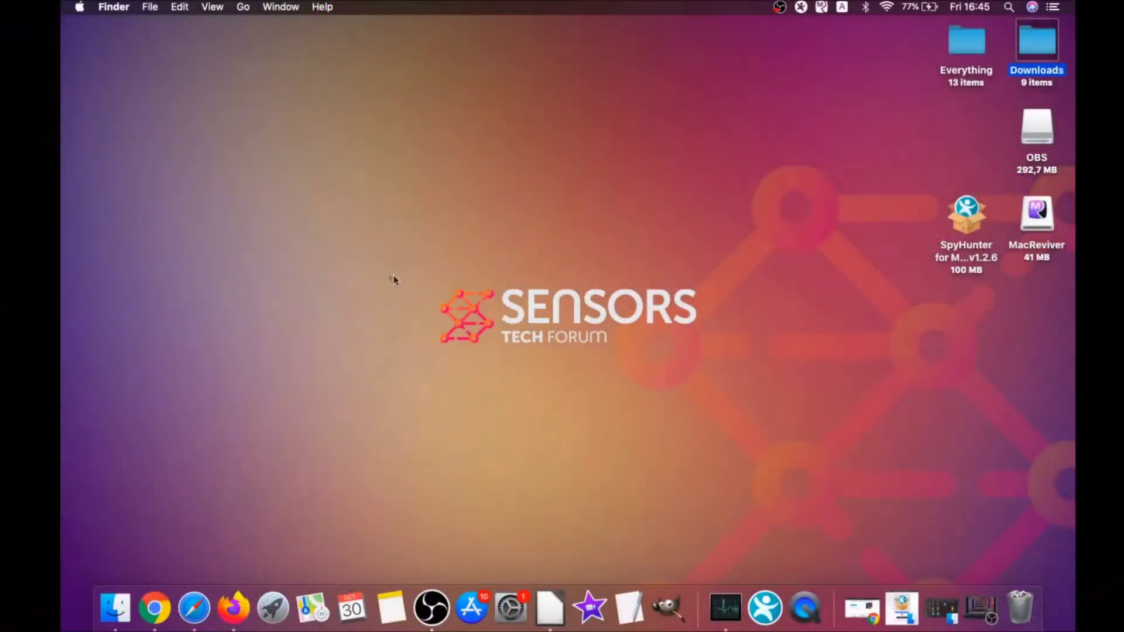
Move MacReviver.app from the Applications folder to the Bin
left_click(243, 8)
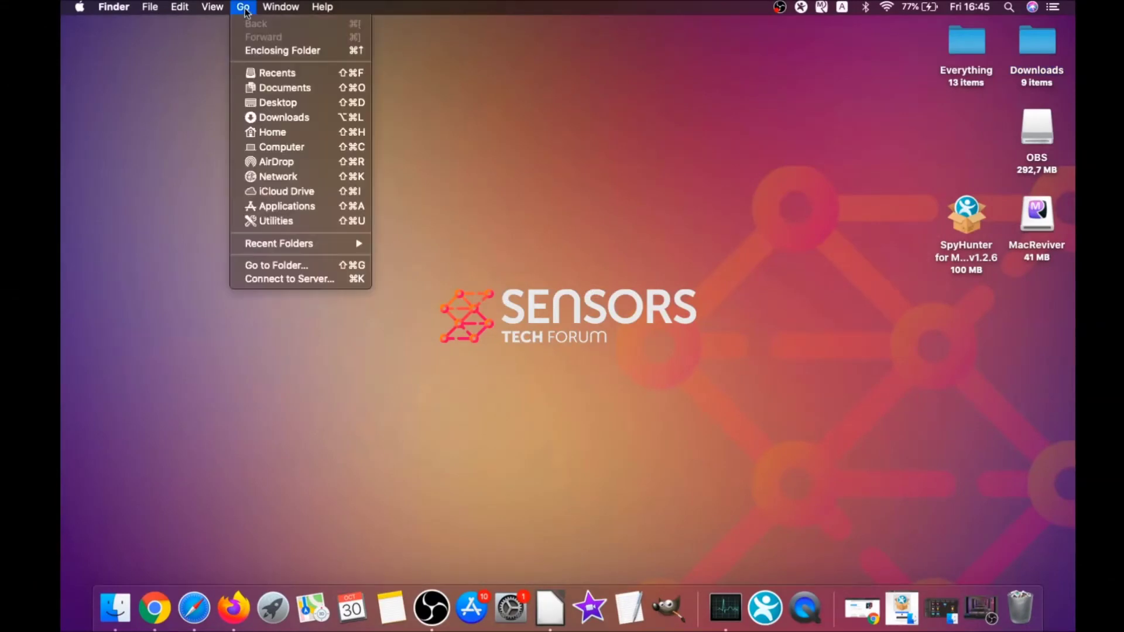
left_click(281, 205)
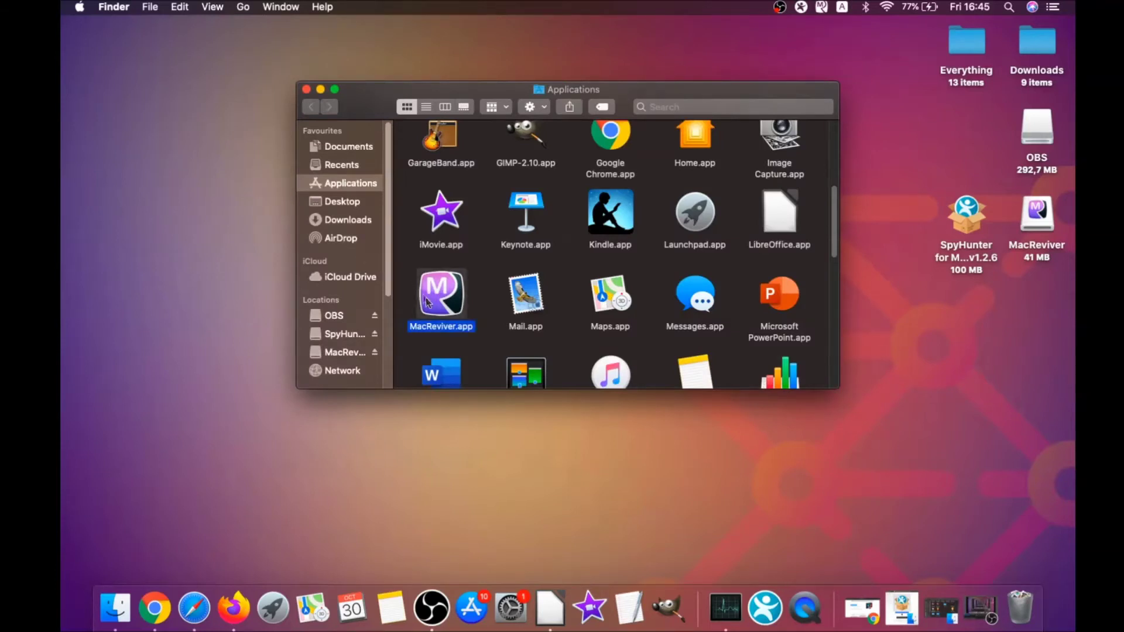
mouse_move(475, 286)
left_mouse_down()
mouse_move(1027, 595)
mouse_move(1019, 601)
left_mouse_up()
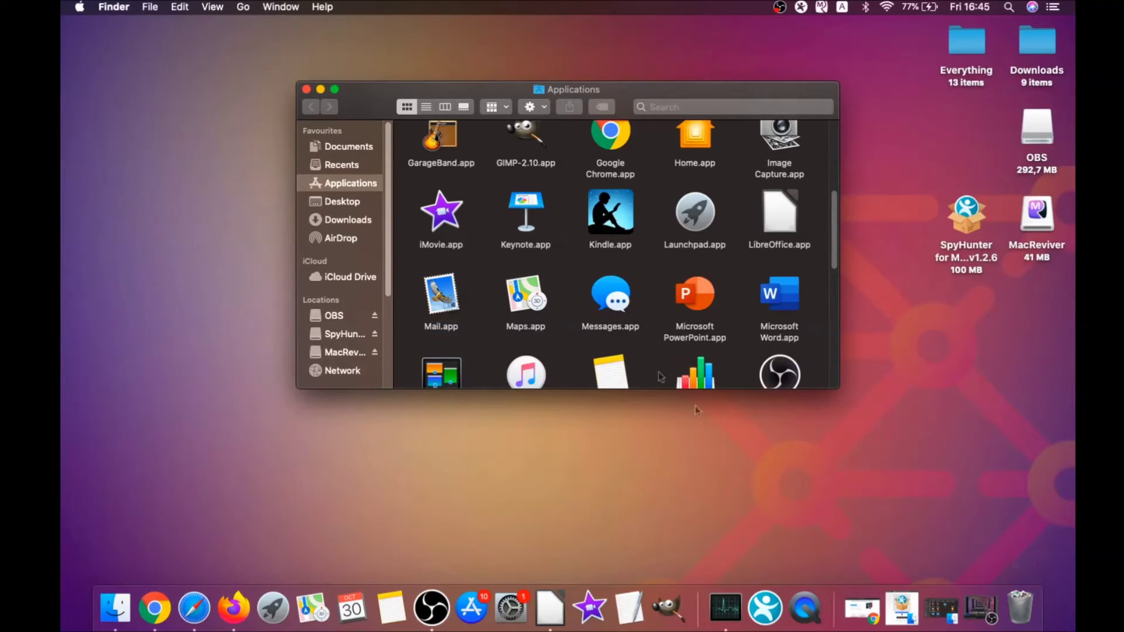
left_click(307, 89)
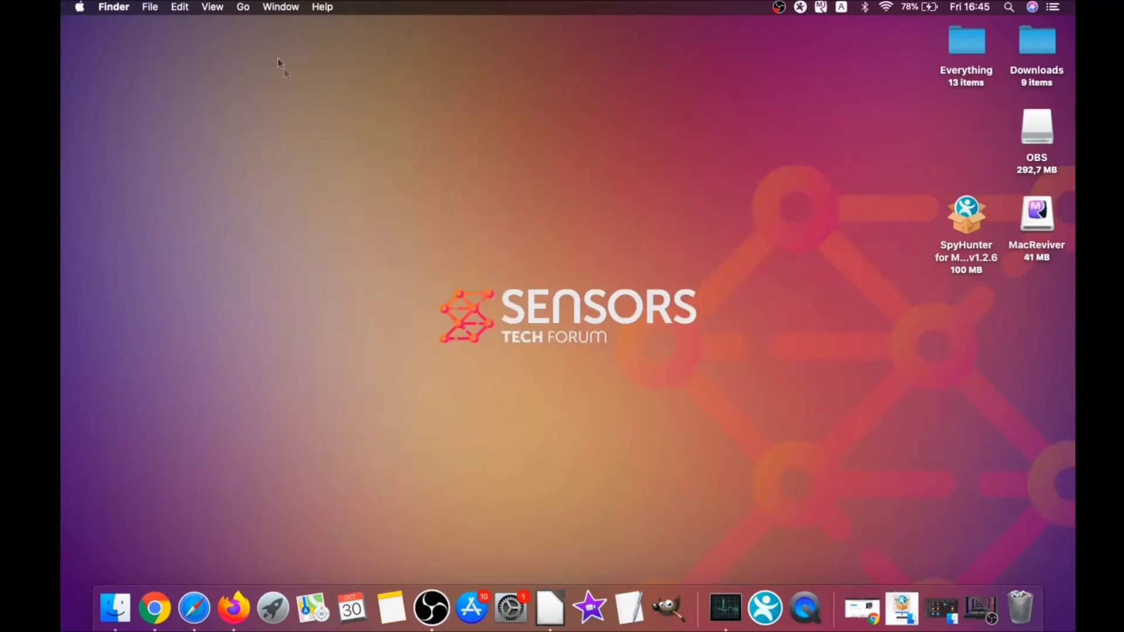
Launch Activity Monitor from the Utilities folder
left_click(244, 7)
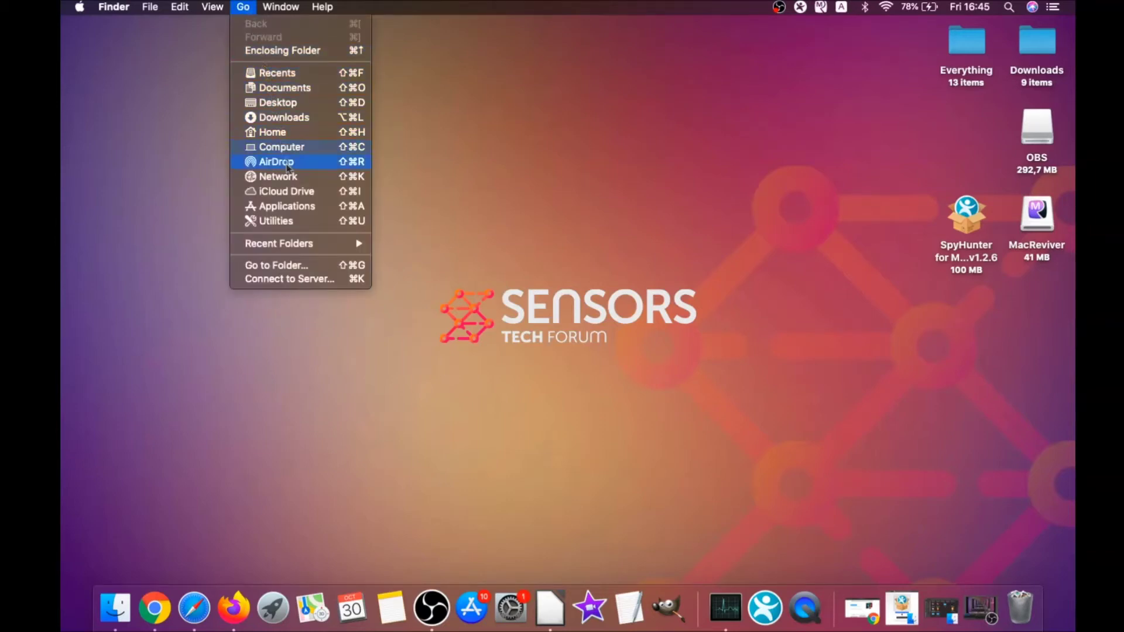
left_click(294, 222)
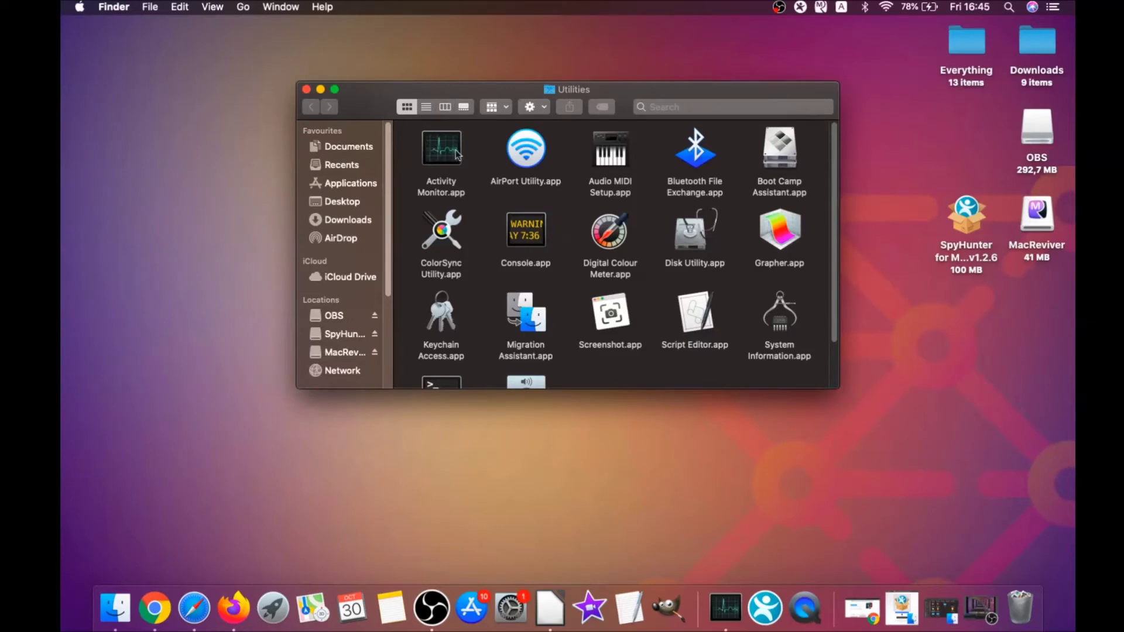
double_click(443, 155)
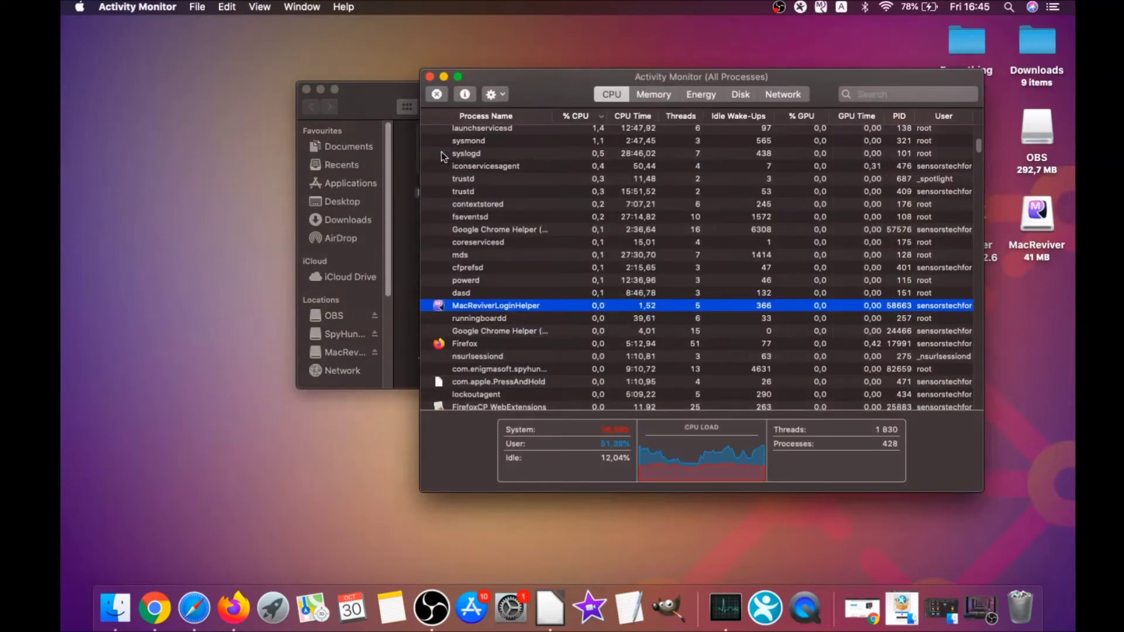
Force quit the lsd process in Activity Monitor
left_click(477, 307)
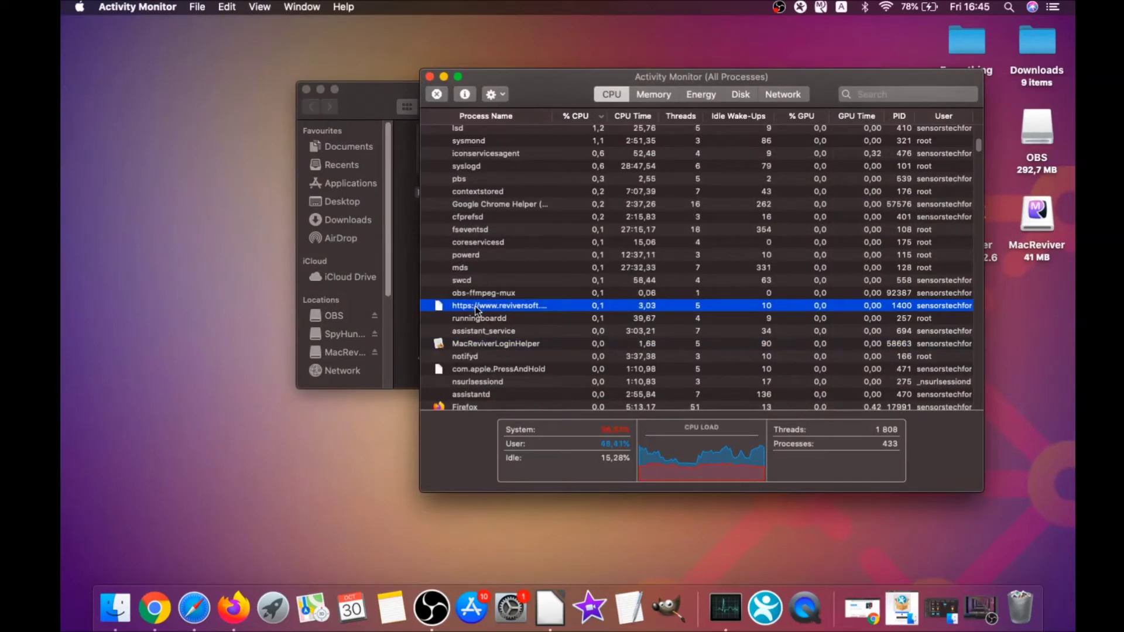
scroll(481, 307, "down", 5)
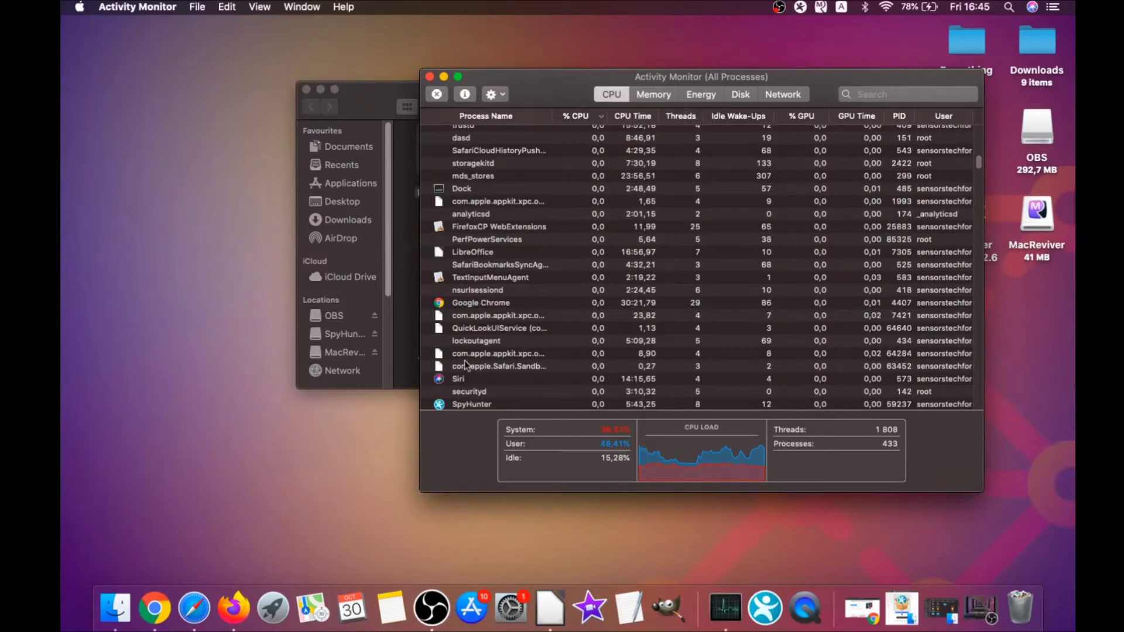
scroll(467, 352, "down", 5)
scroll(468, 352, "up", 3)
scroll(469, 352, "up", 3)
scroll(474, 326, "up", 3)
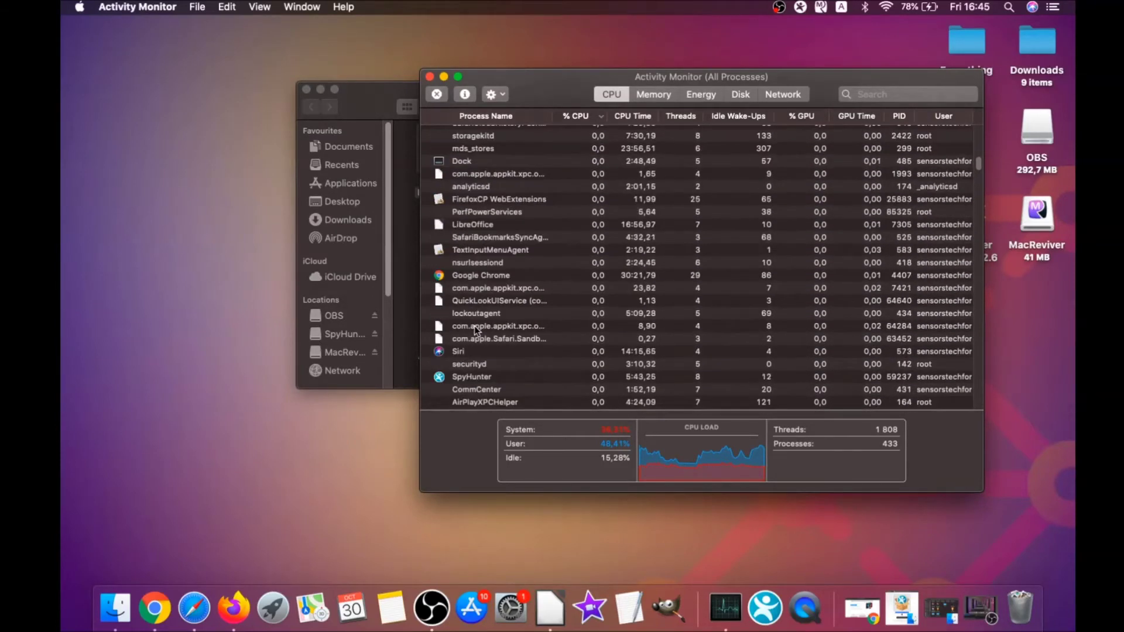
scroll(475, 325, "down", 3)
scroll(475, 325, "down", 3)
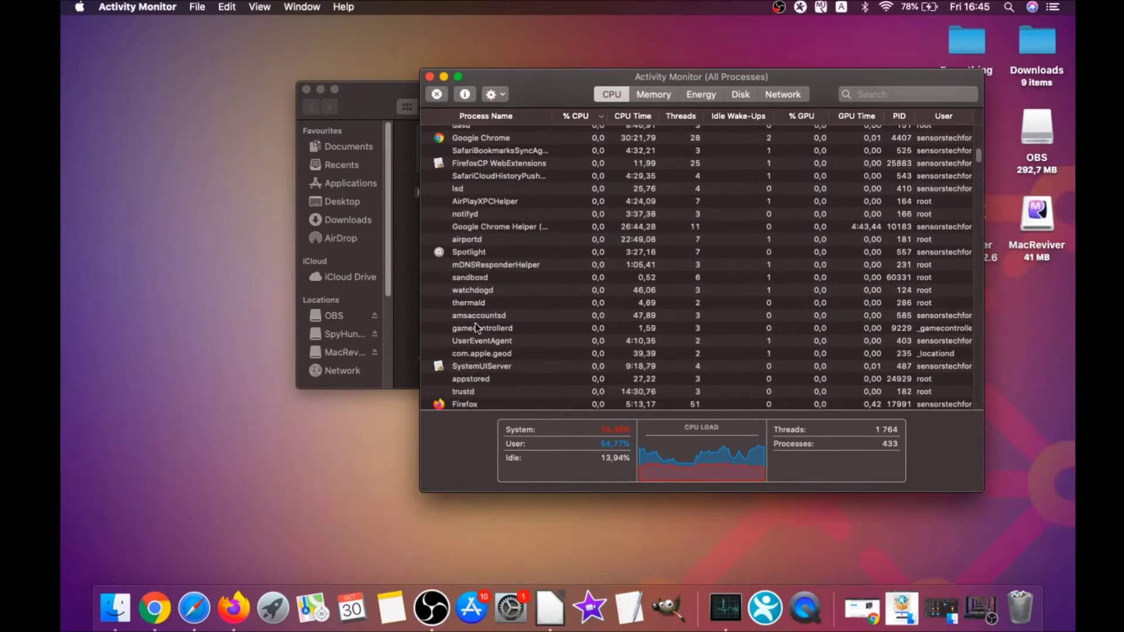
scroll(474, 326, "down", 3)
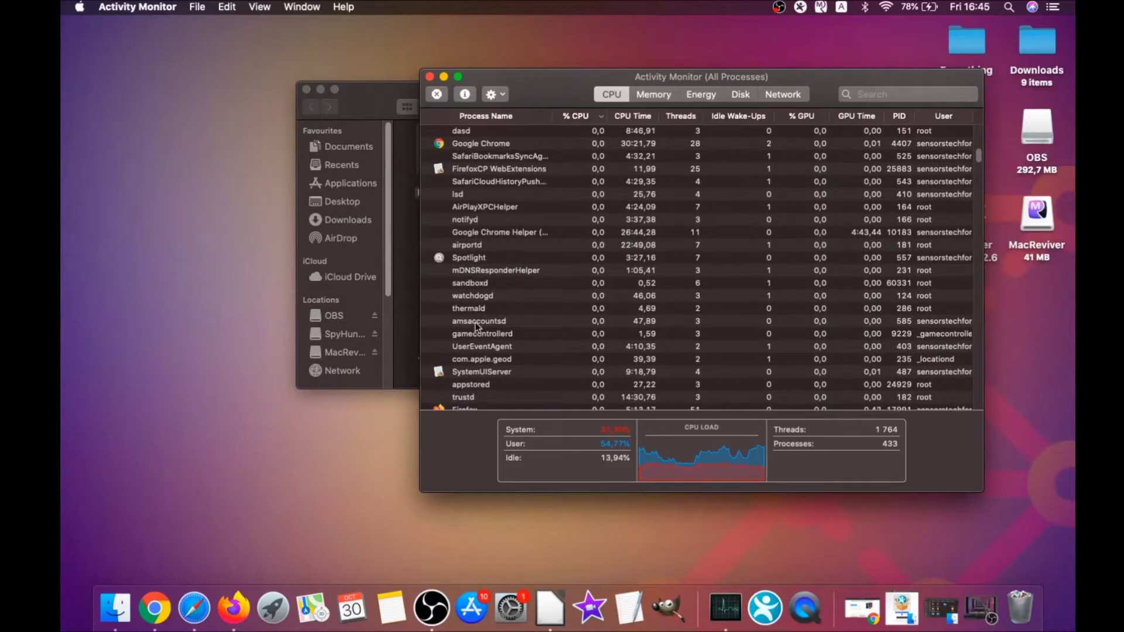
left_click(472, 241)
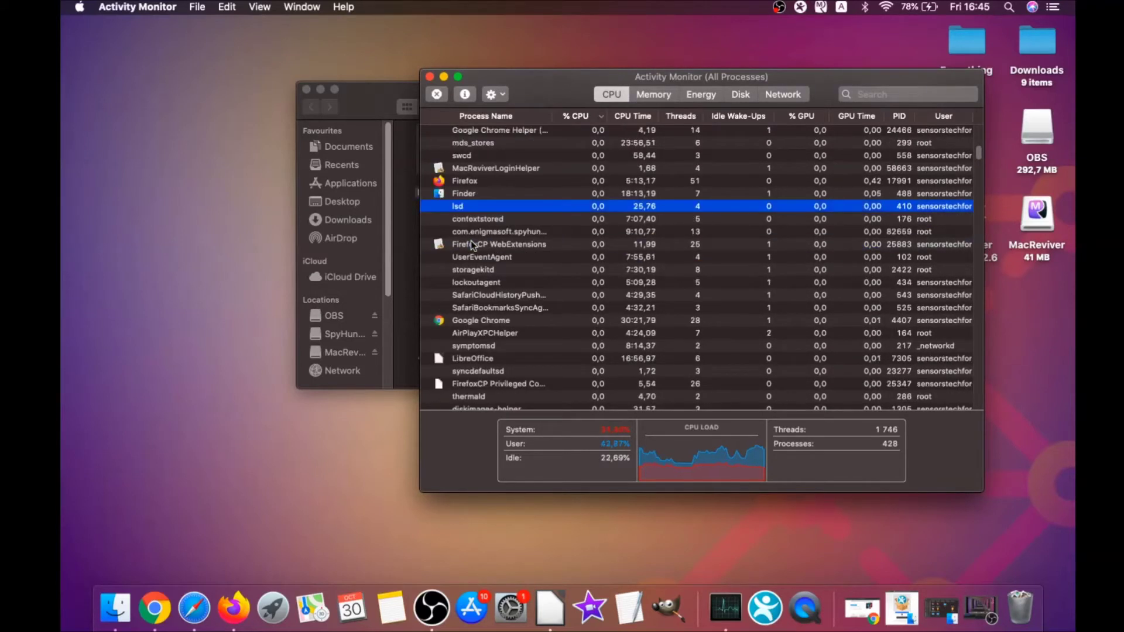
left_click(437, 93)
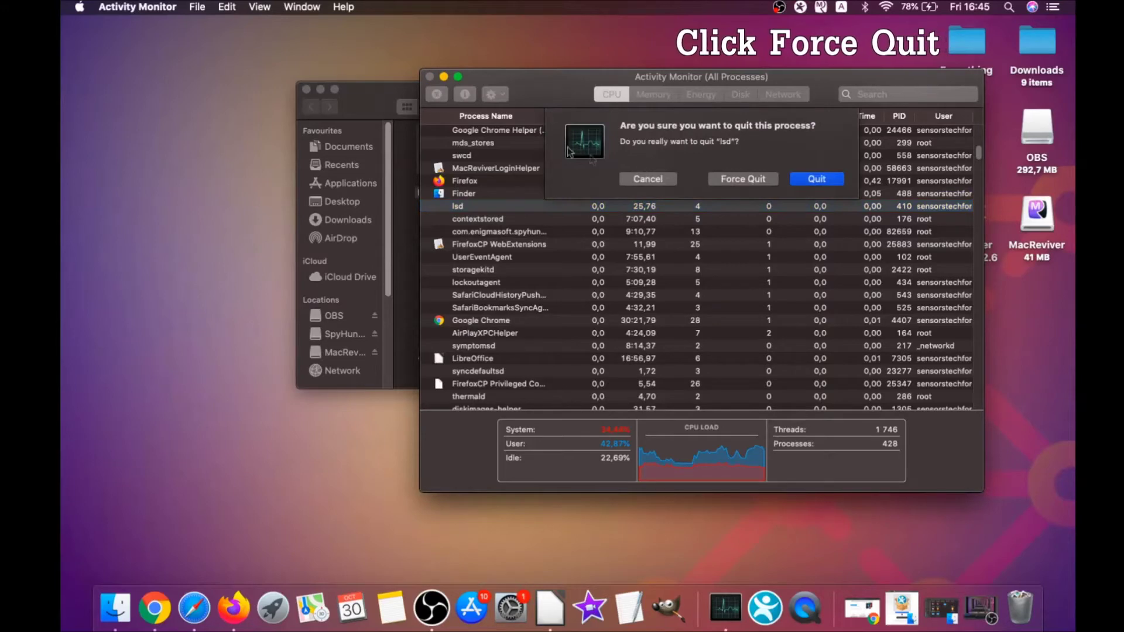
left_click(743, 180)
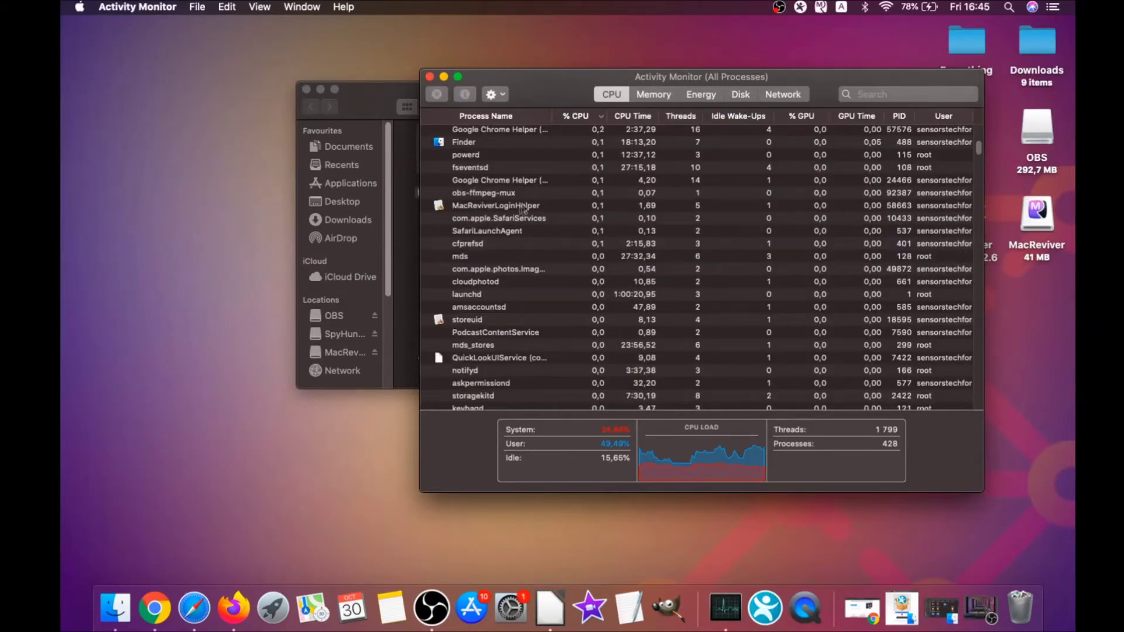
Force quit MacReviverLoginHelper, then close Activity Monitor and the Utilities window
left_click(522, 208)
left_click(438, 93)
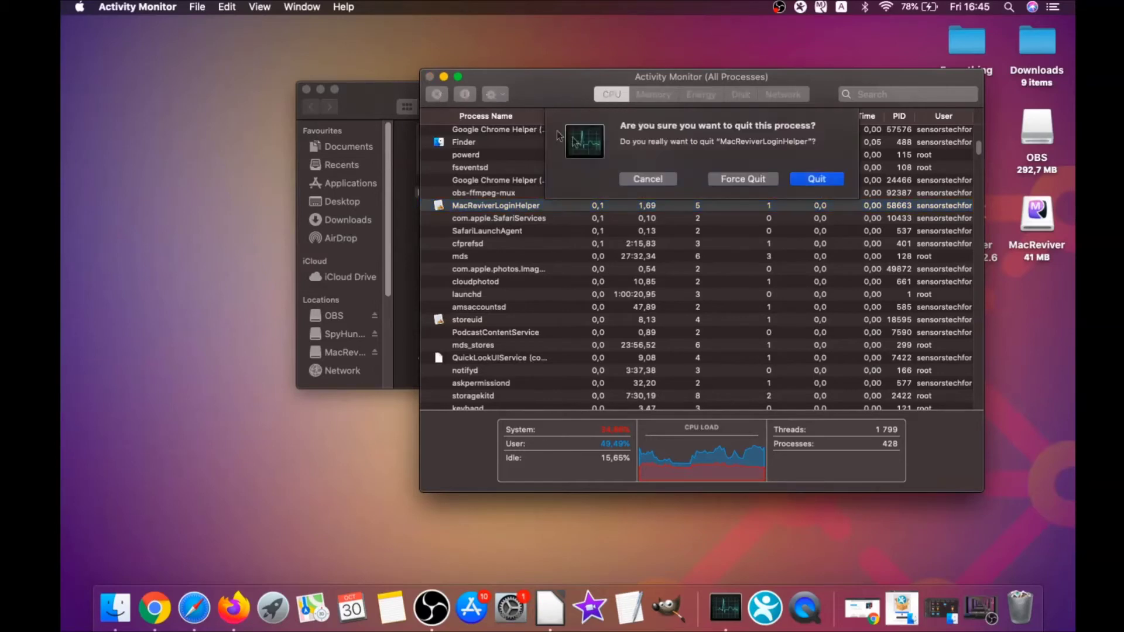
left_click(742, 180)
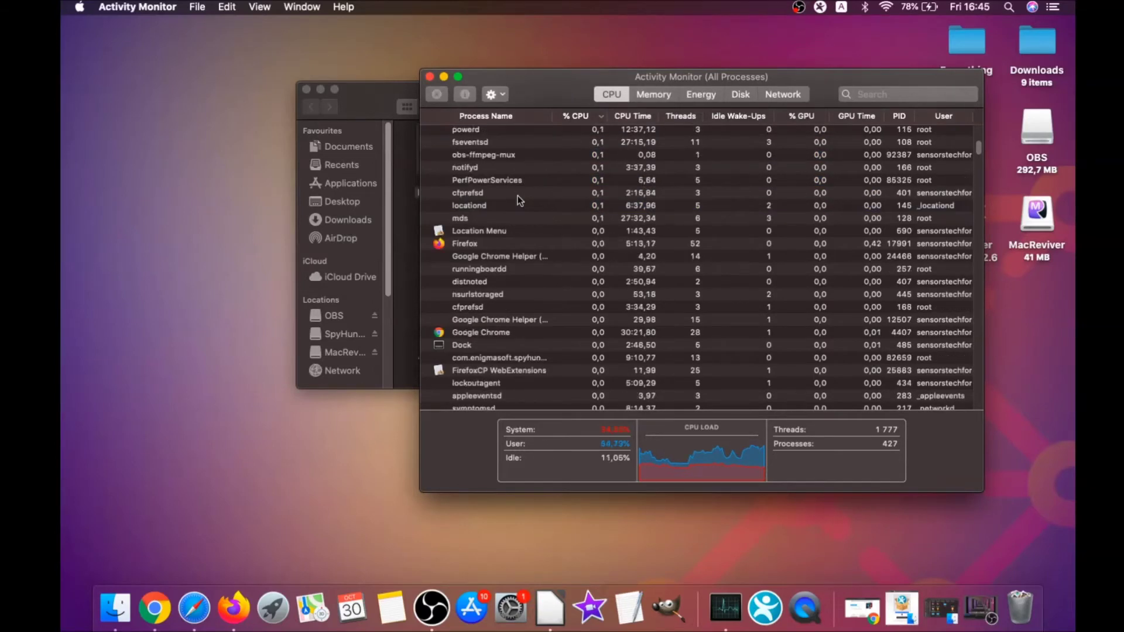
scroll(518, 202, "up", 5)
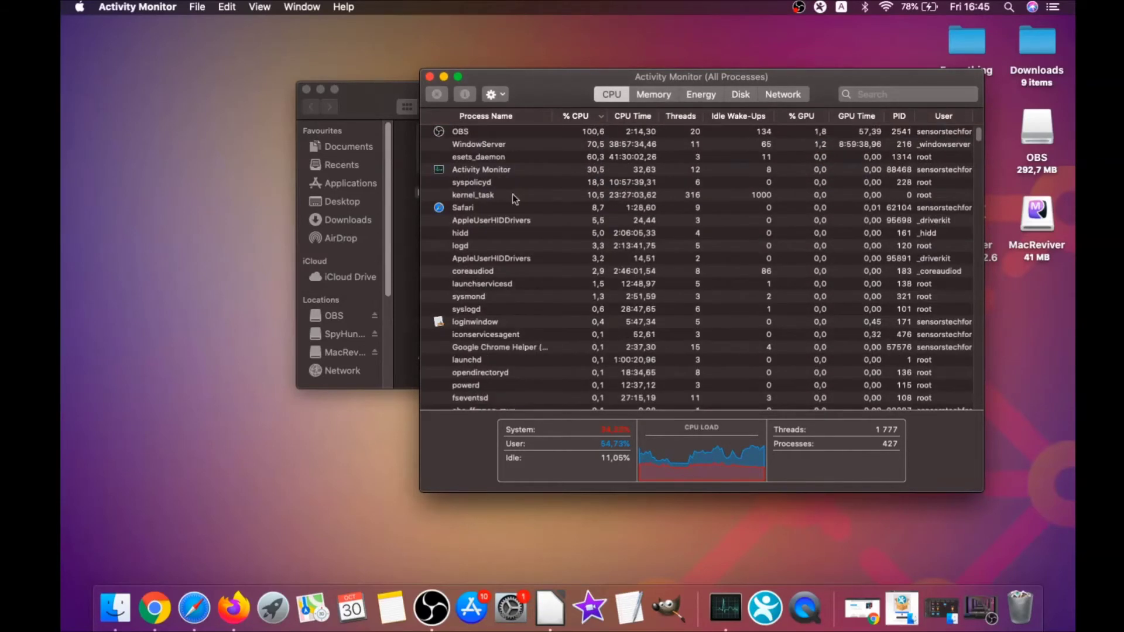
left_click(430, 79)
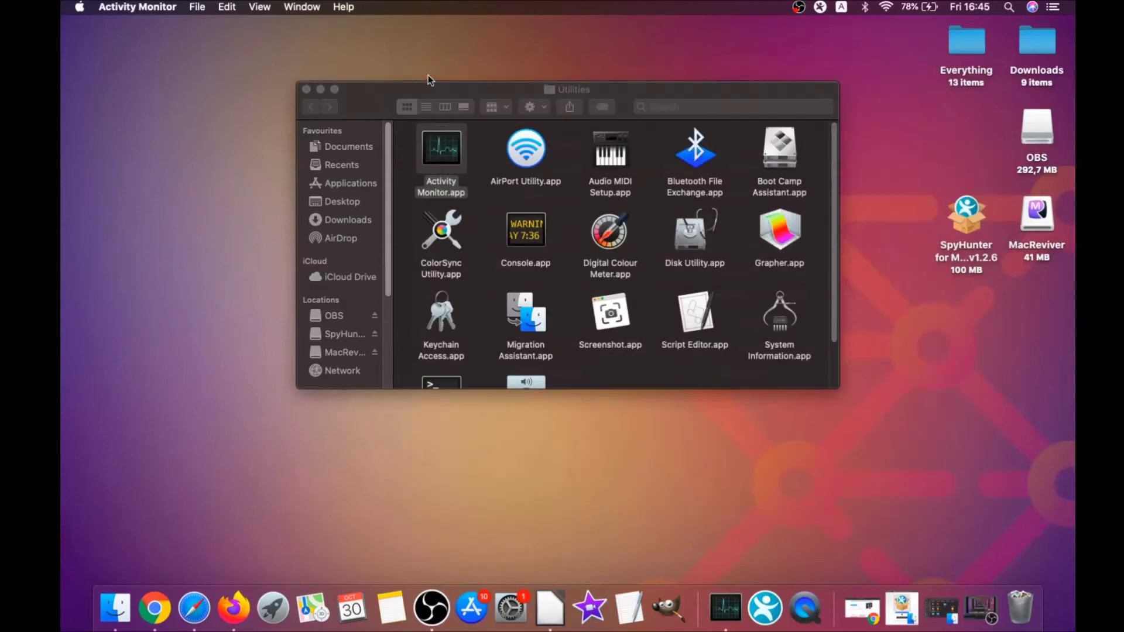
left_click(304, 90)
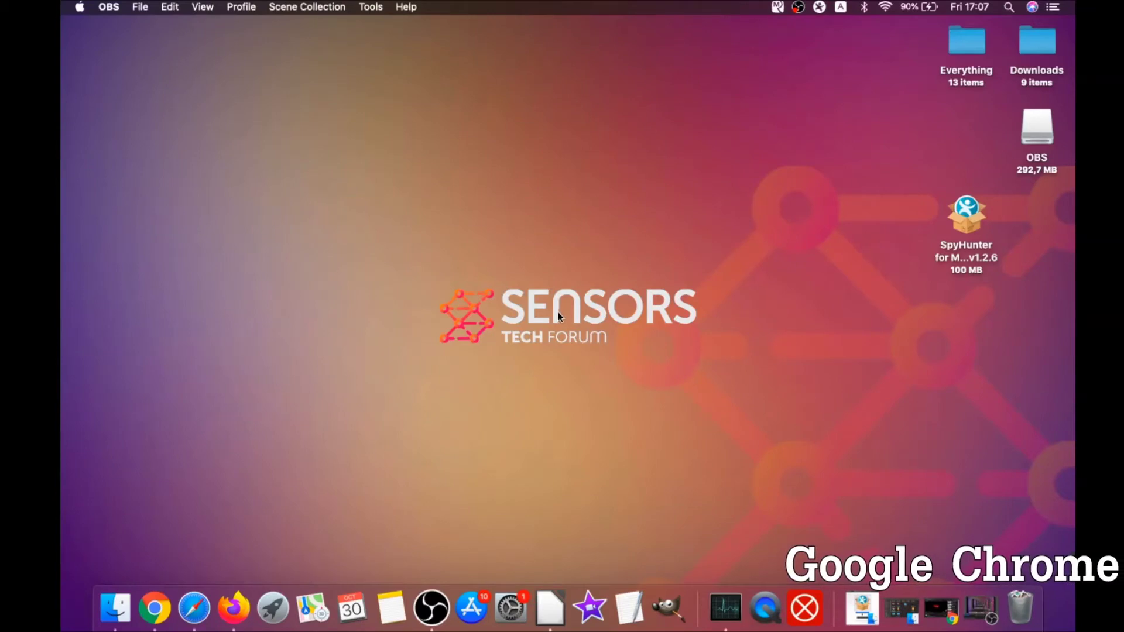
Clear all-time Chrome browsing data via chrome://settings/clearBrowserData, keeping saved passwords
left_click(154, 606)
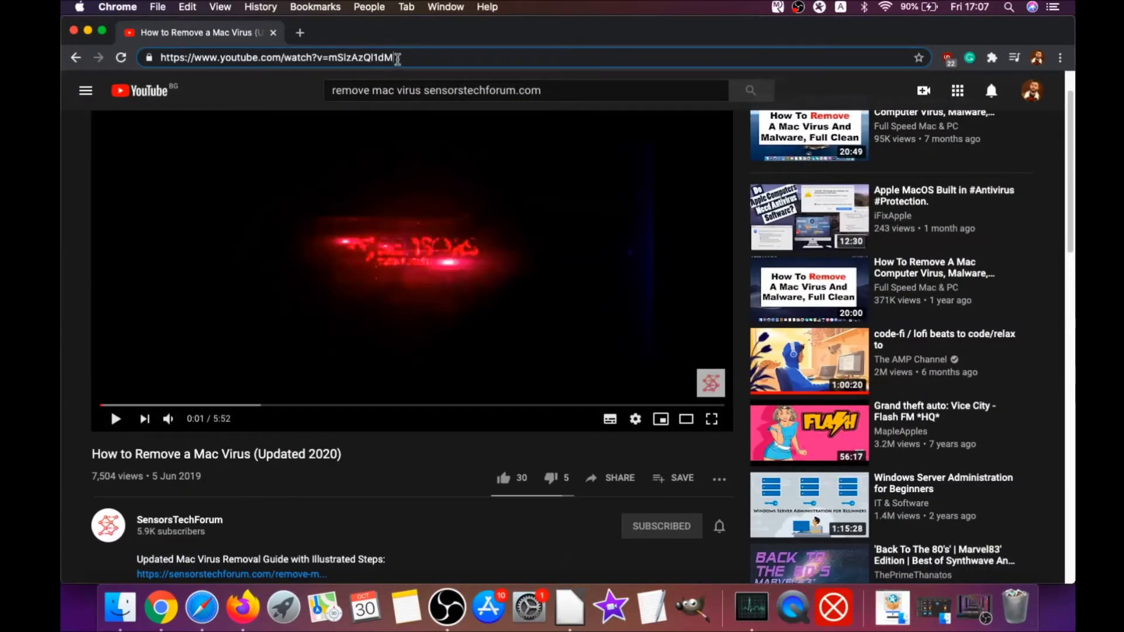
left_click_drag(399, 58, 151, 58)
type("abo")
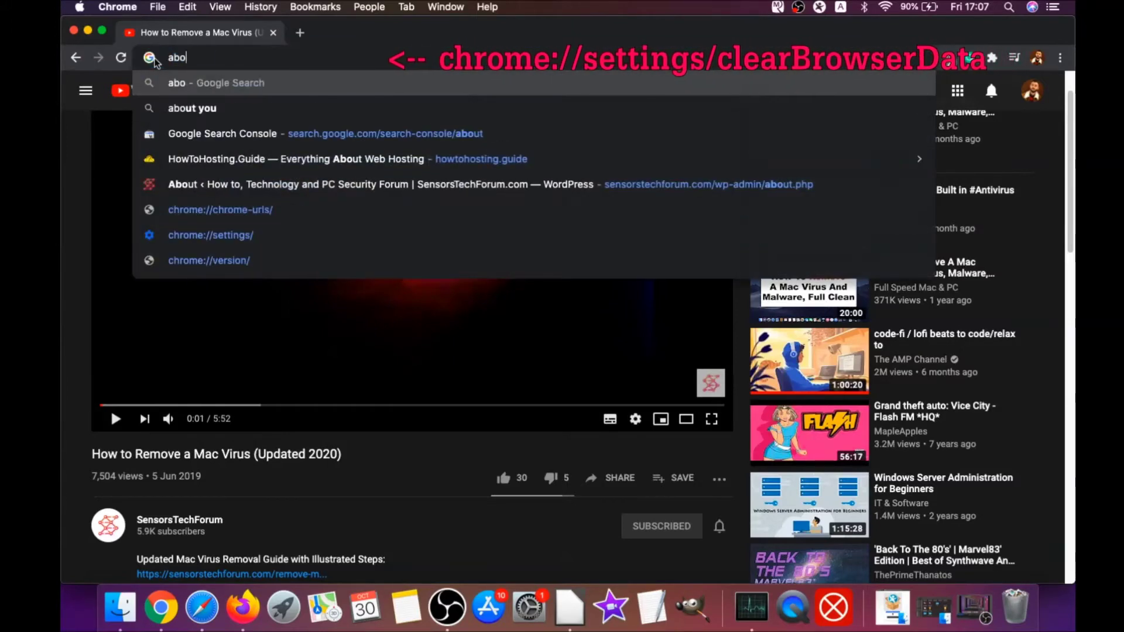
type("ut:")
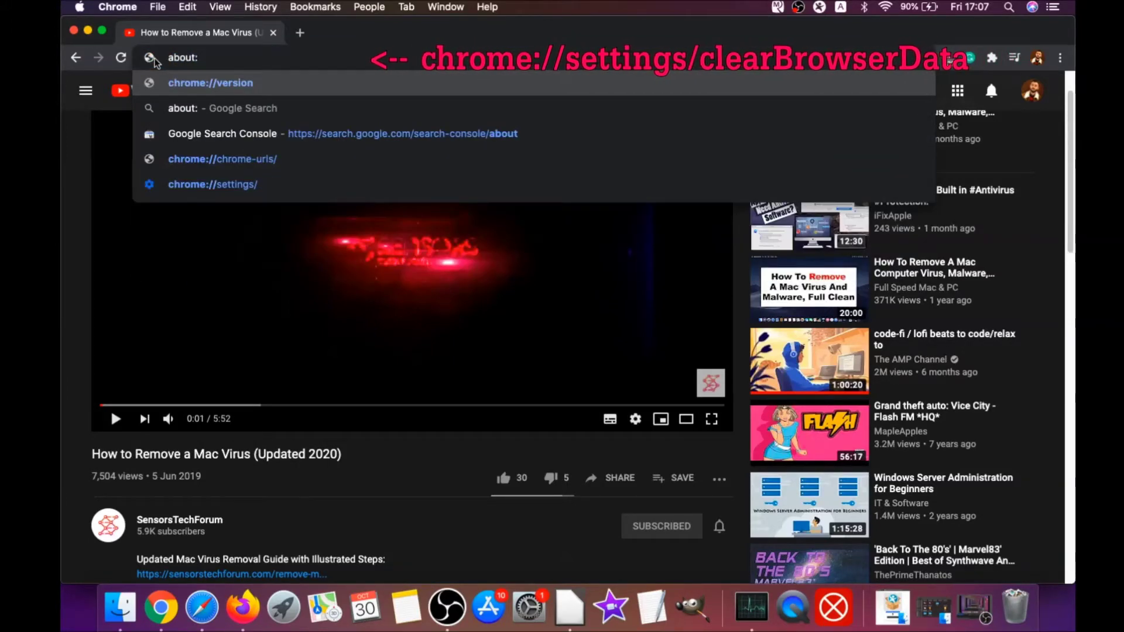
type("//settings")
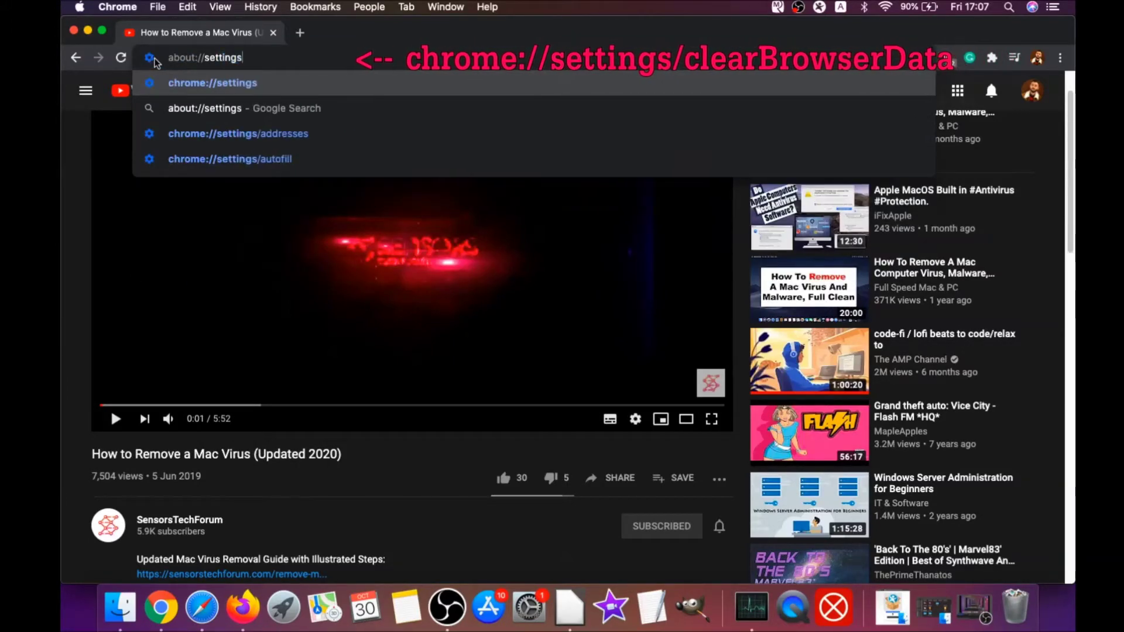
type("/clear")
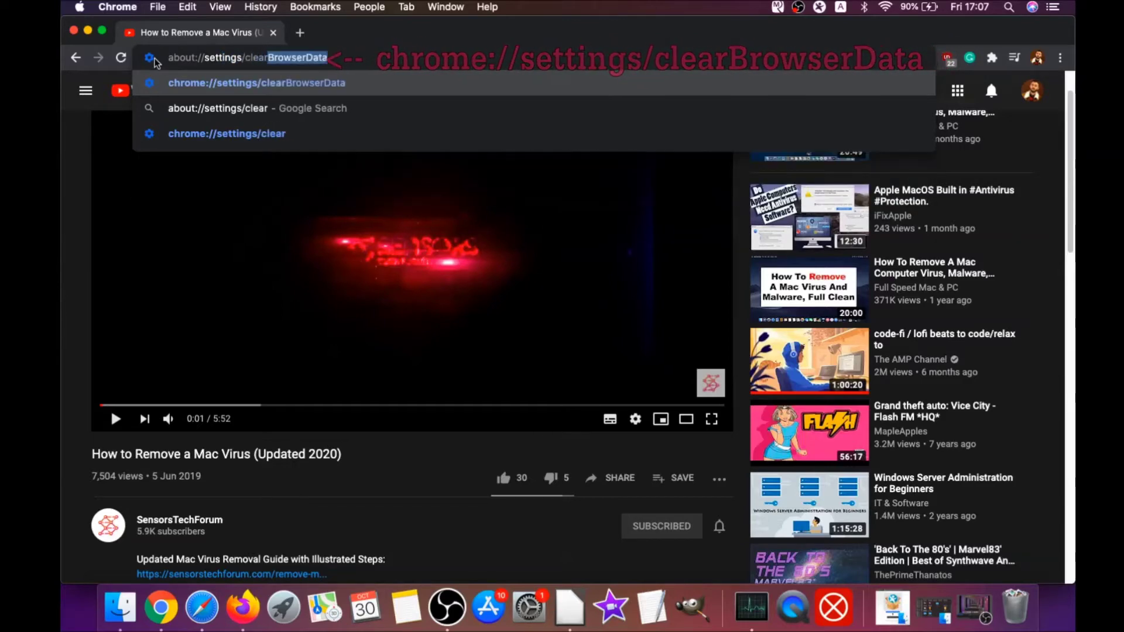
type("BrowserData")
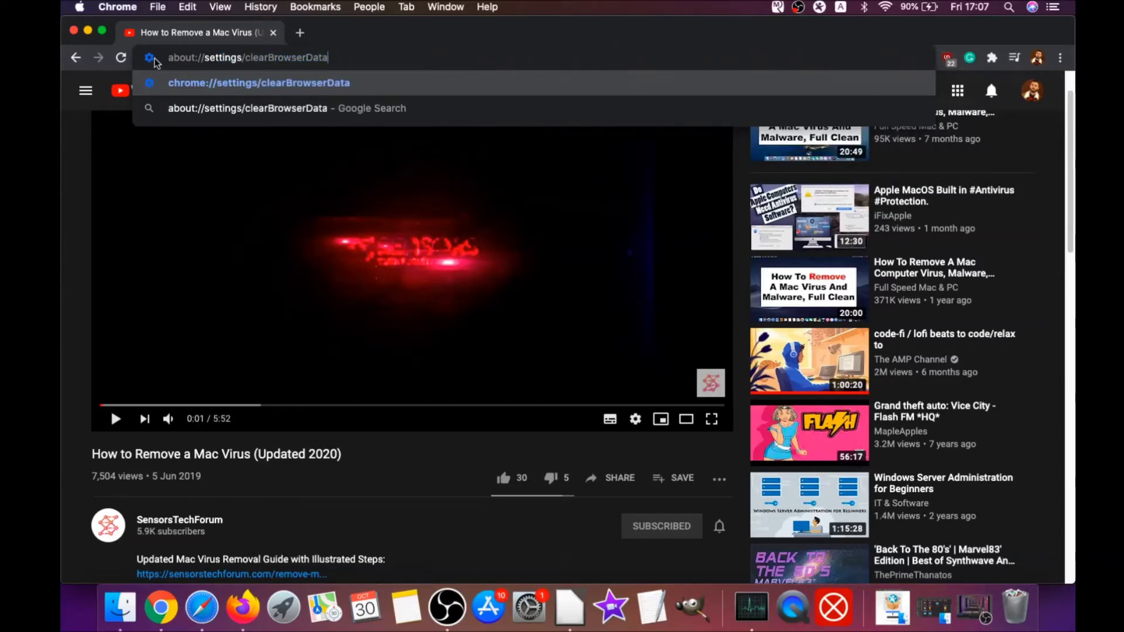
key("Return")
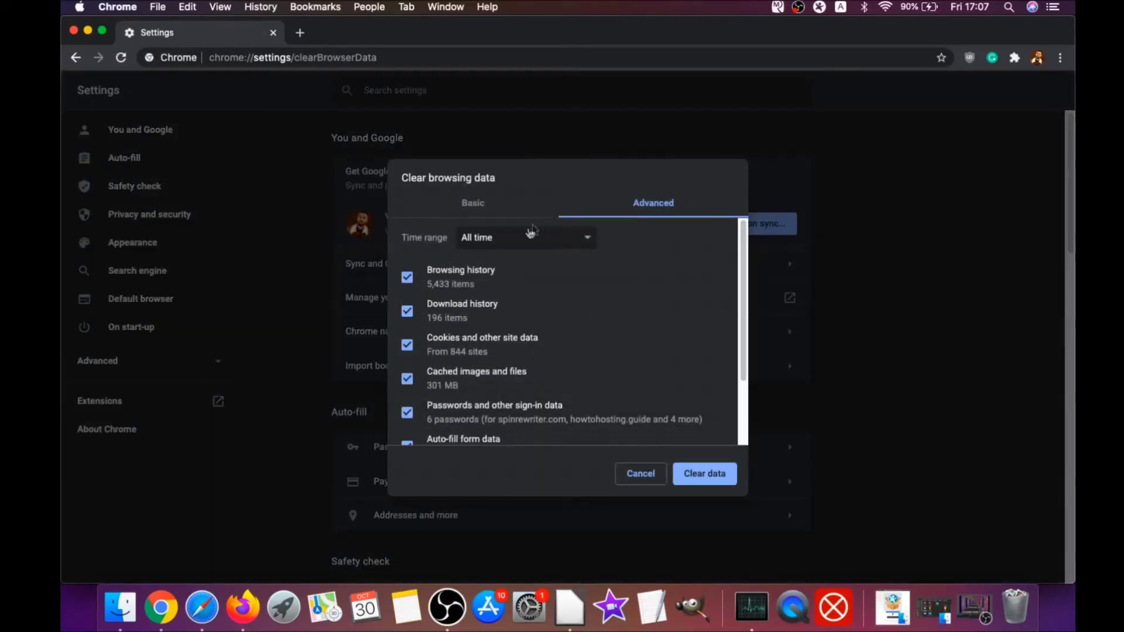
left_click(514, 239)
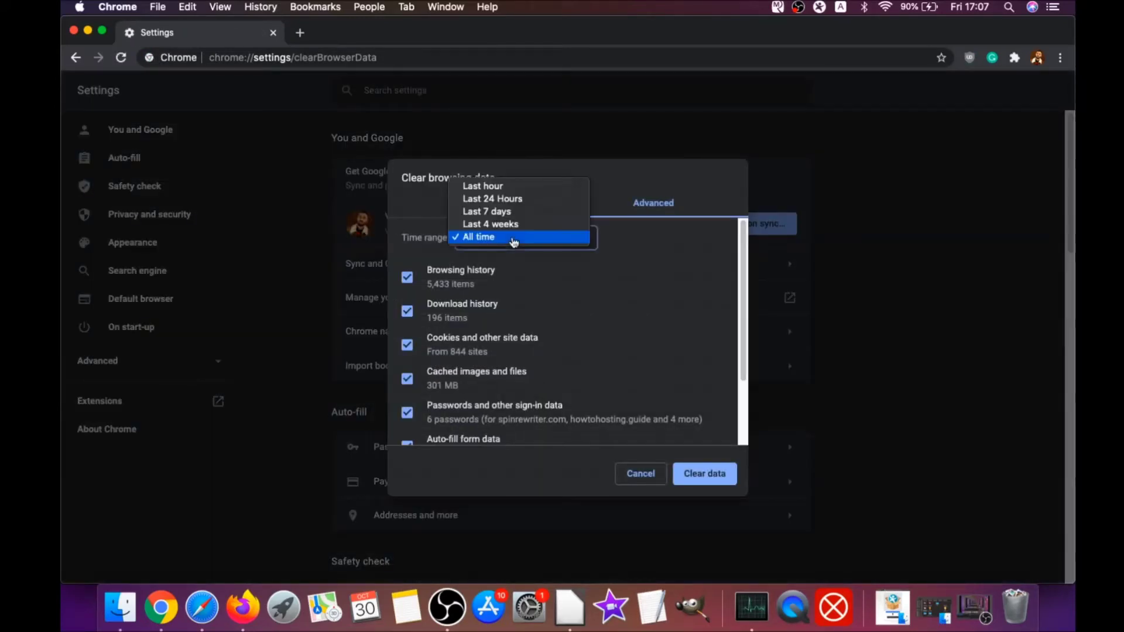
left_click(479, 237)
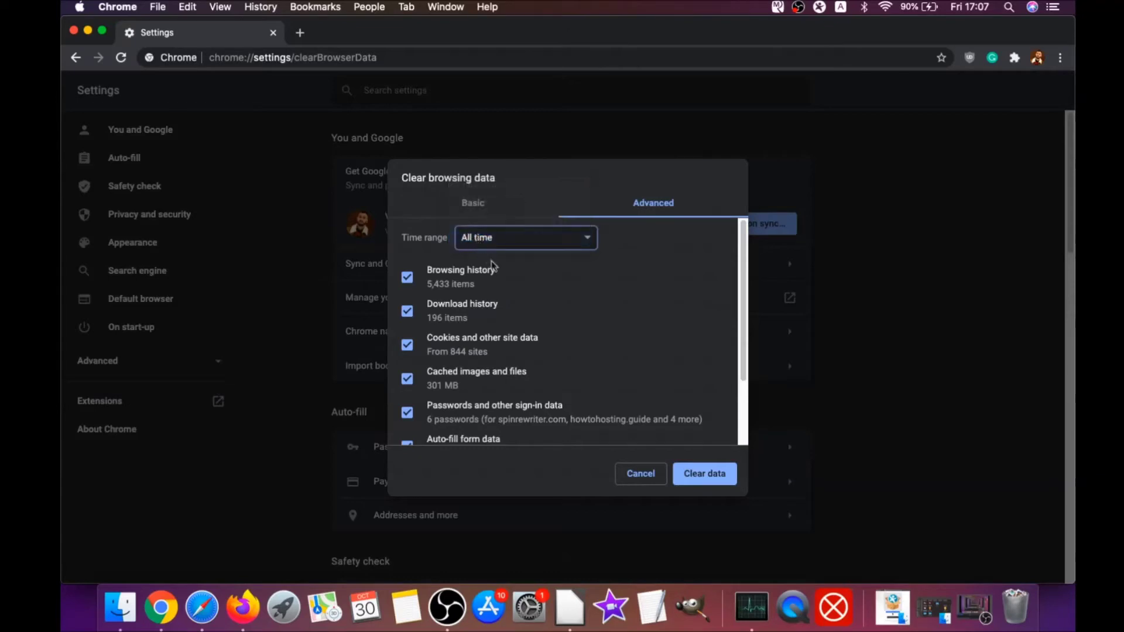
scroll(494, 272, "down", 1)
scroll(457, 327, "down", 2)
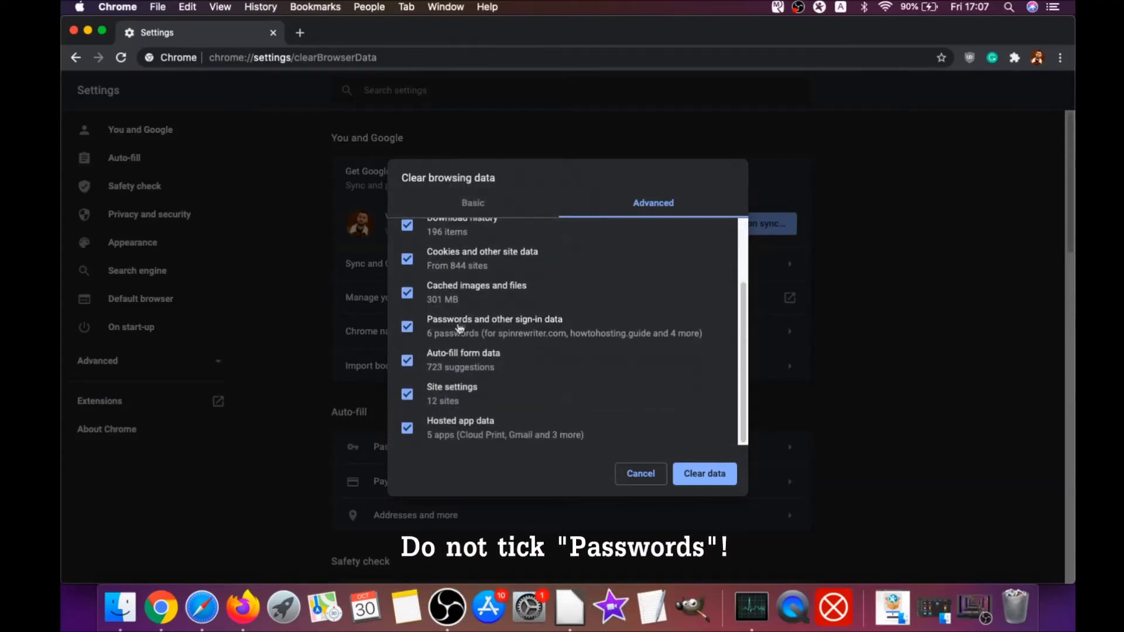
left_click(457, 327)
scroll(458, 327, "up", 3)
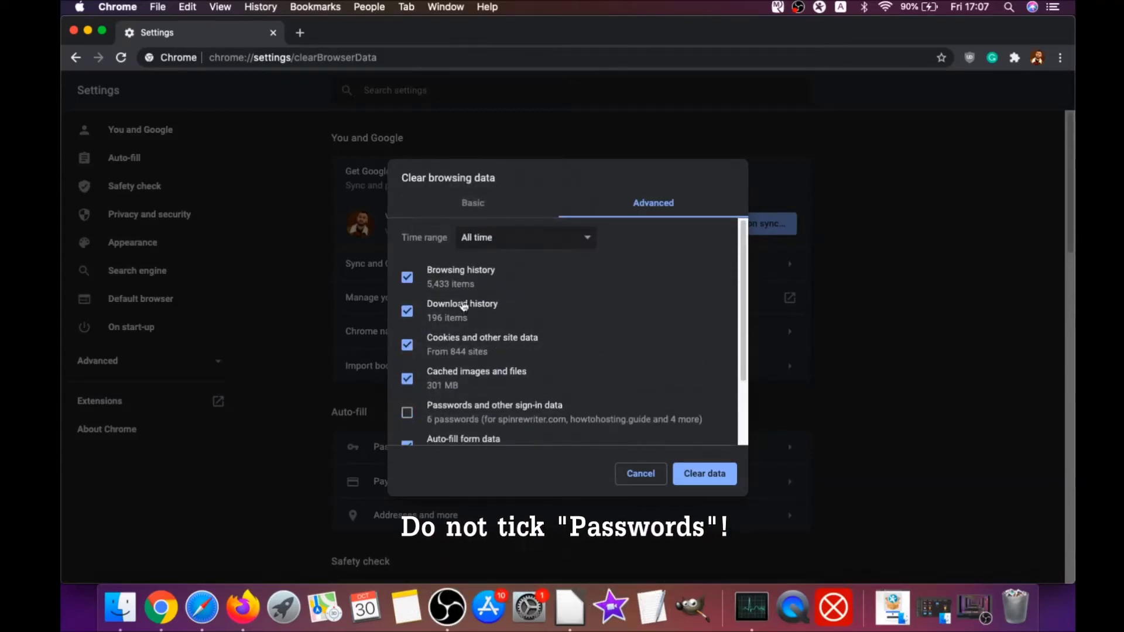
scroll(463, 306, "down", 3)
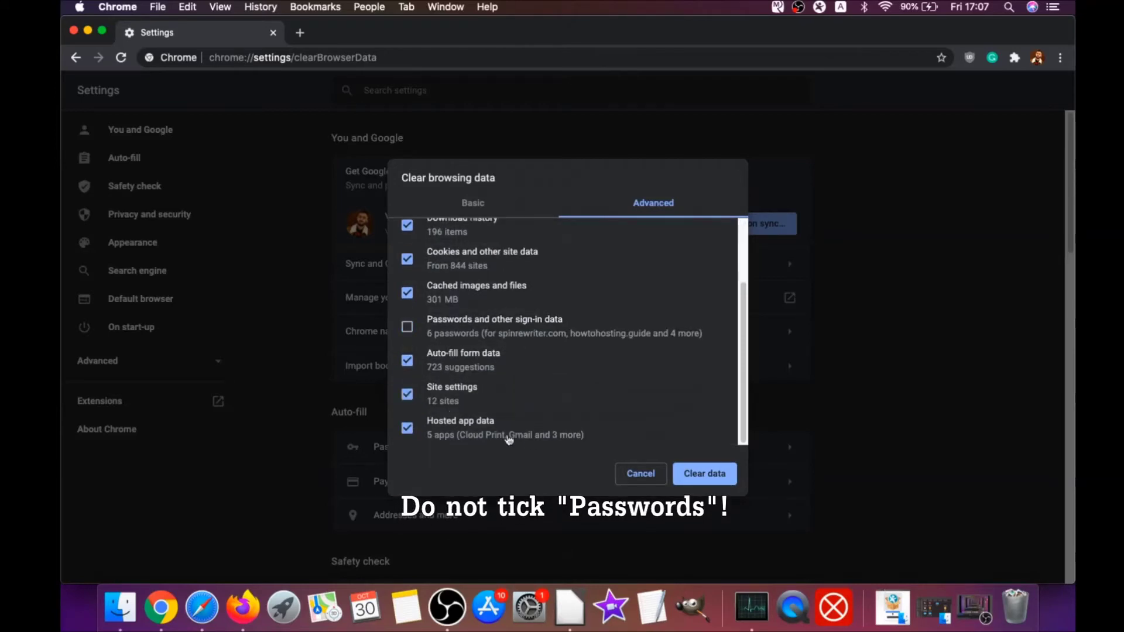
left_click(705, 473)
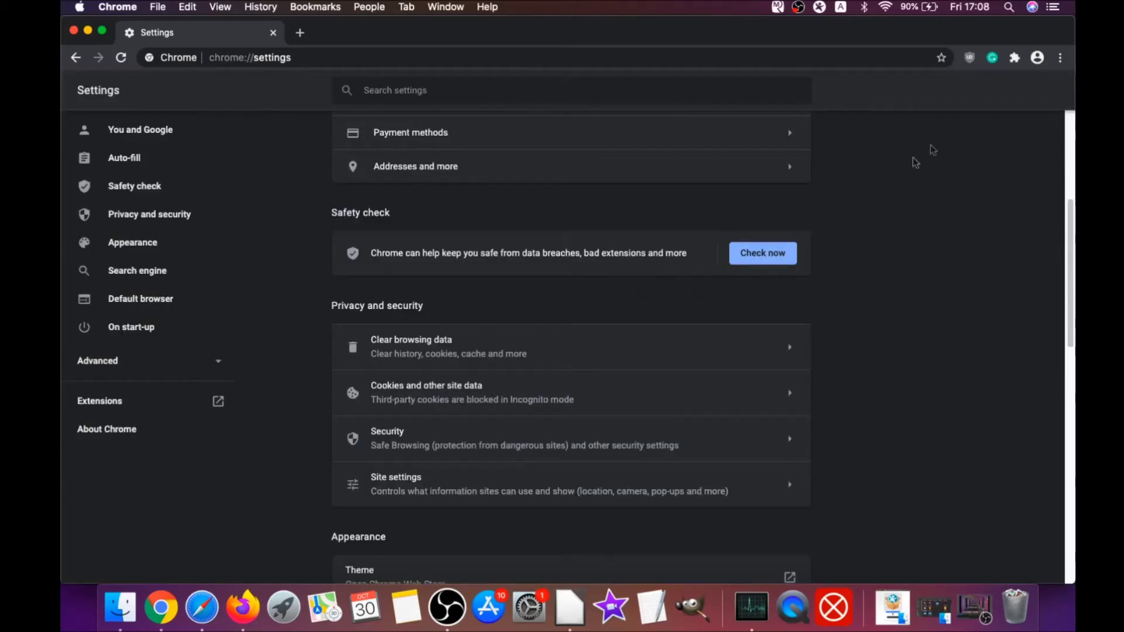
Remove the uBlock Origin extension from Chrome, then close the Chrome window
left_click(1062, 60)
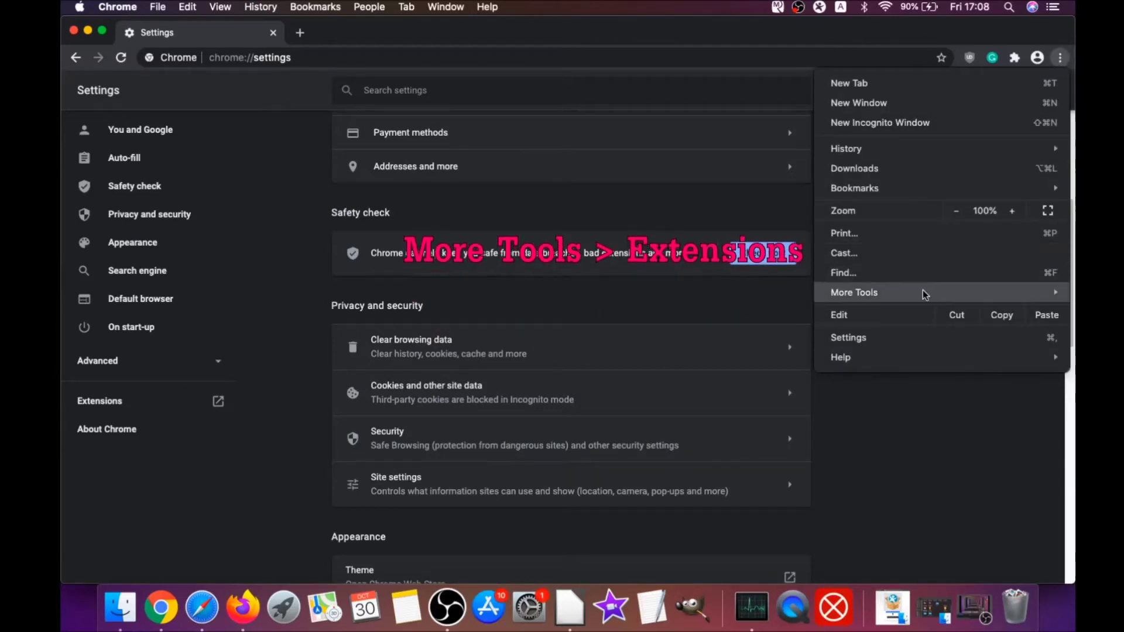
mouse_move(942, 292)
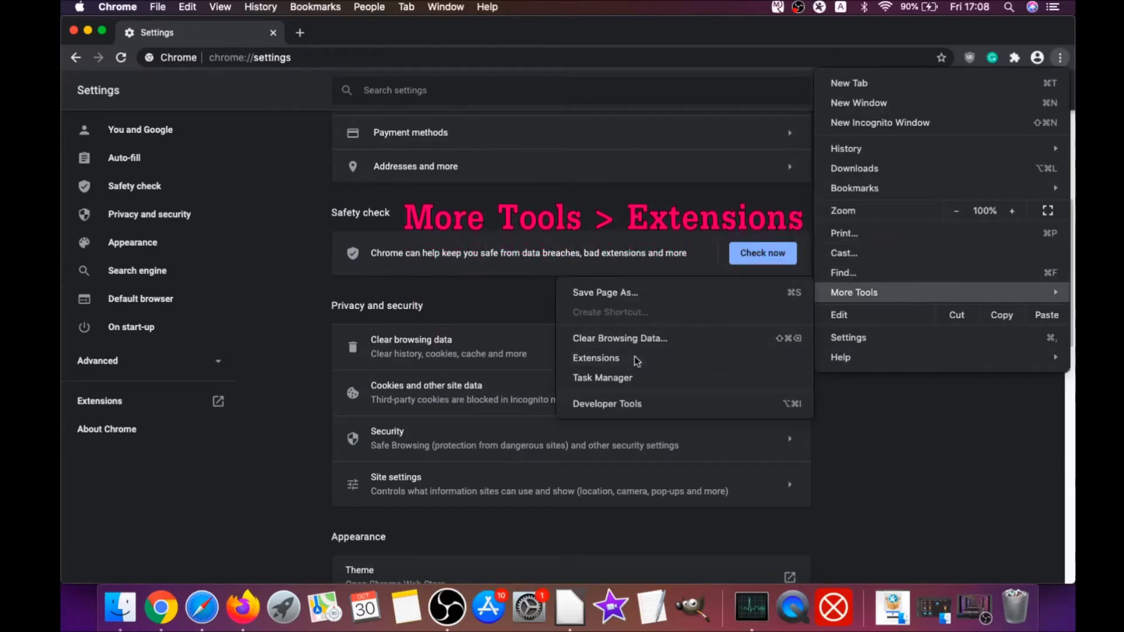
left_click(635, 359)
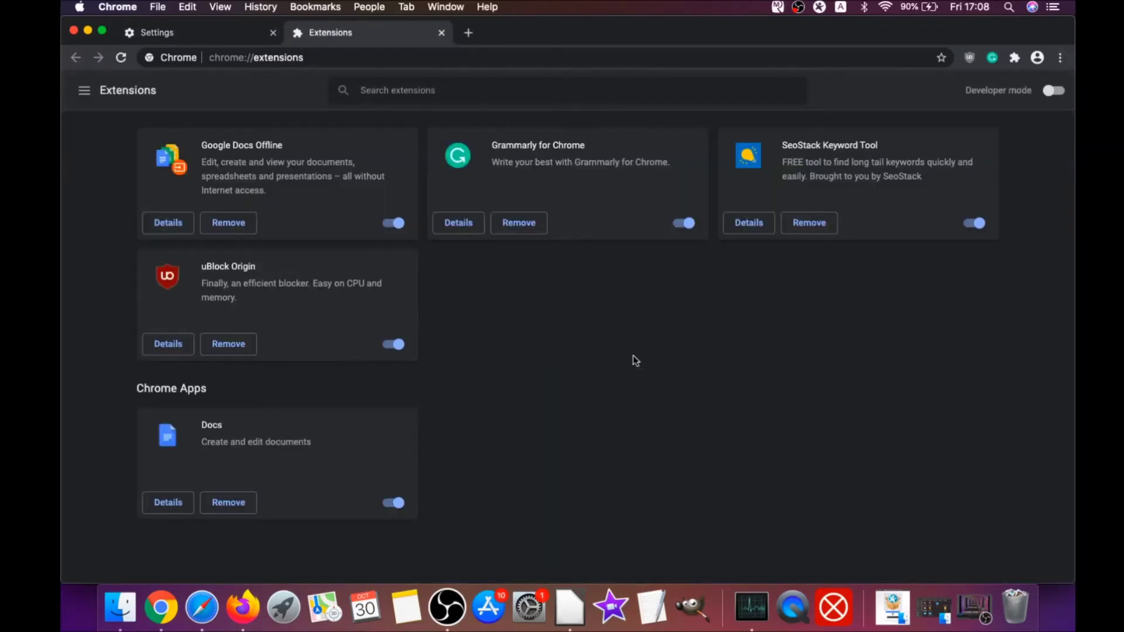
left_click(228, 343)
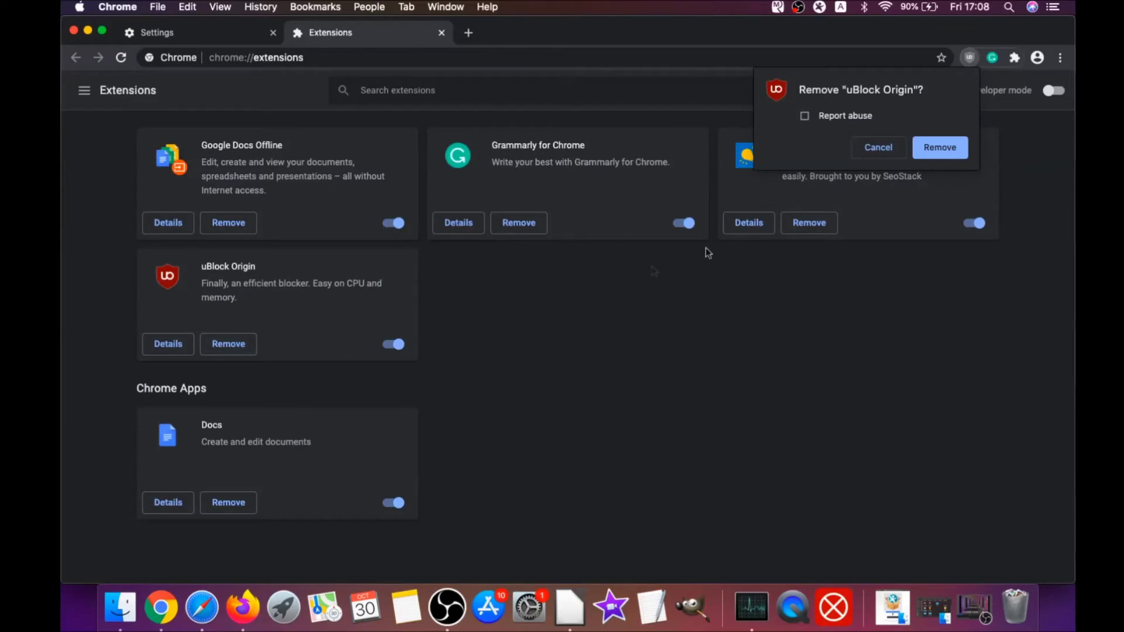
left_click(941, 147)
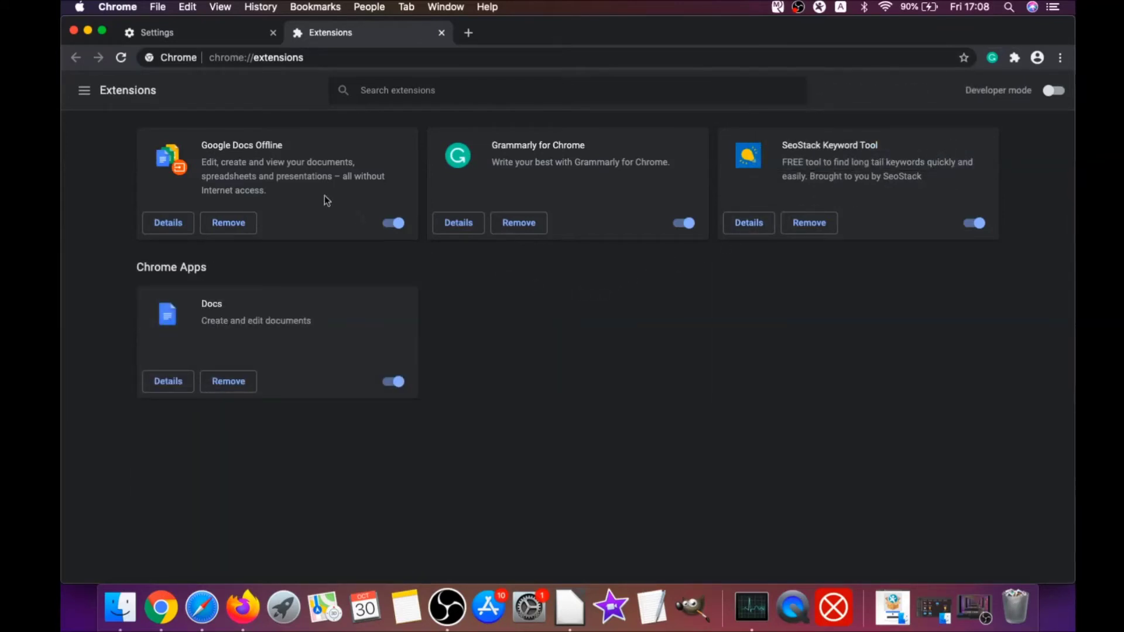
left_click(88, 31)
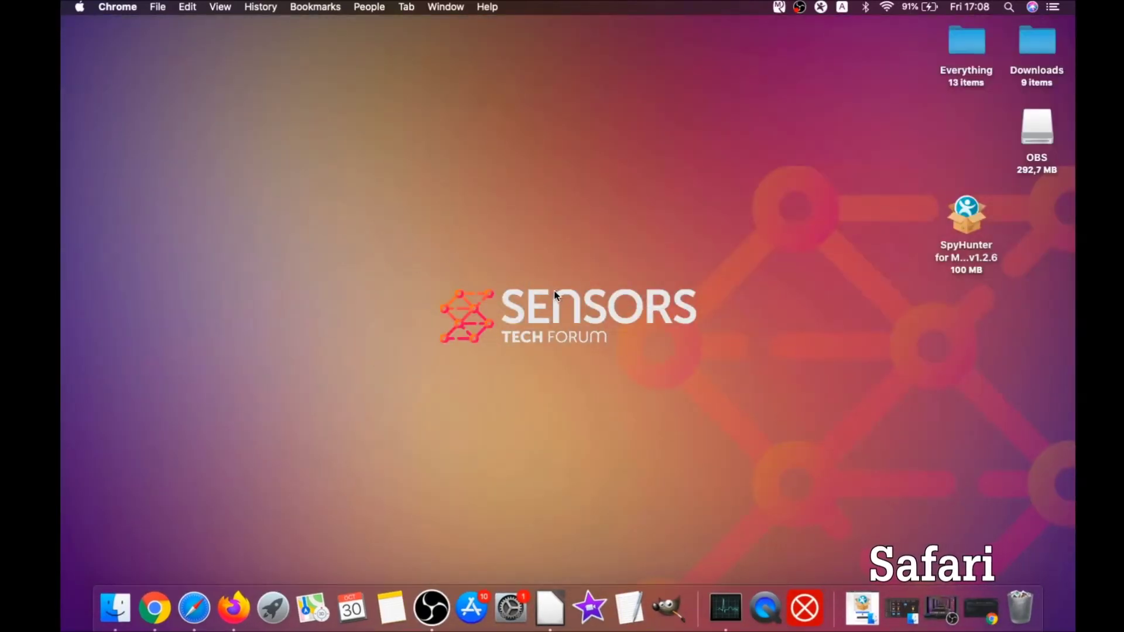
Set Google as Safari's search engine in Preferences
left_click(194, 607)
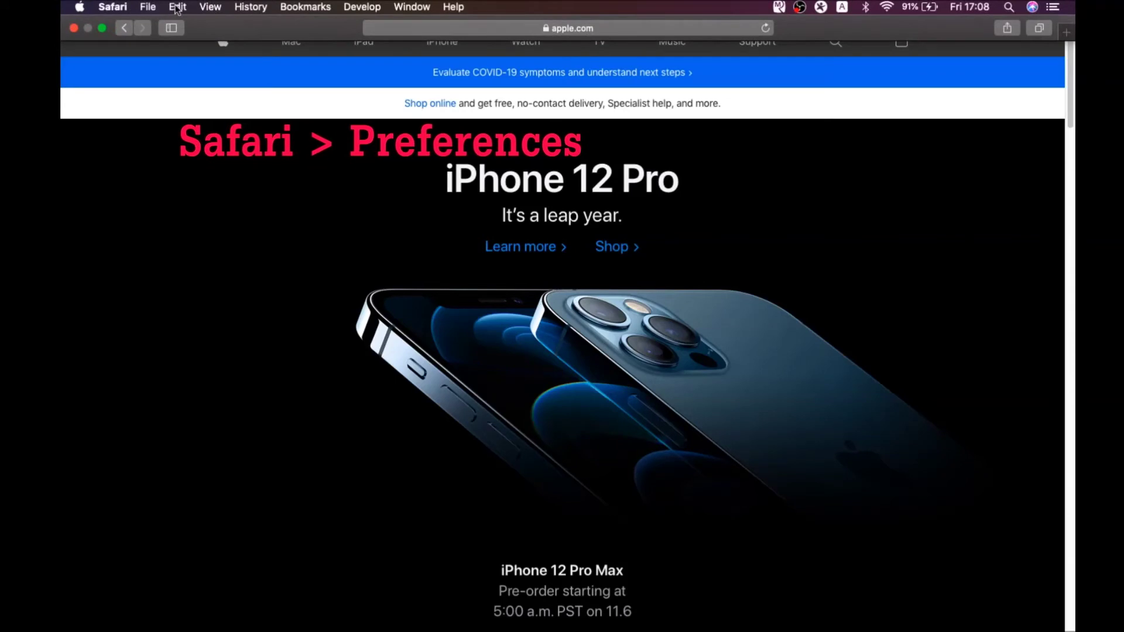
left_click(112, 7)
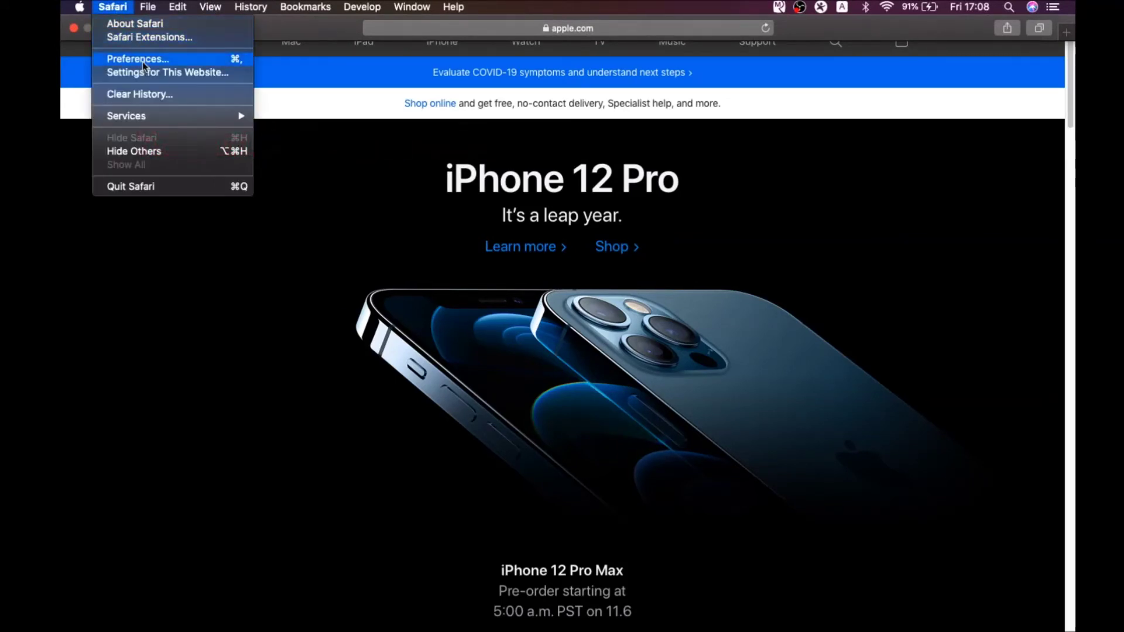
left_click(142, 62)
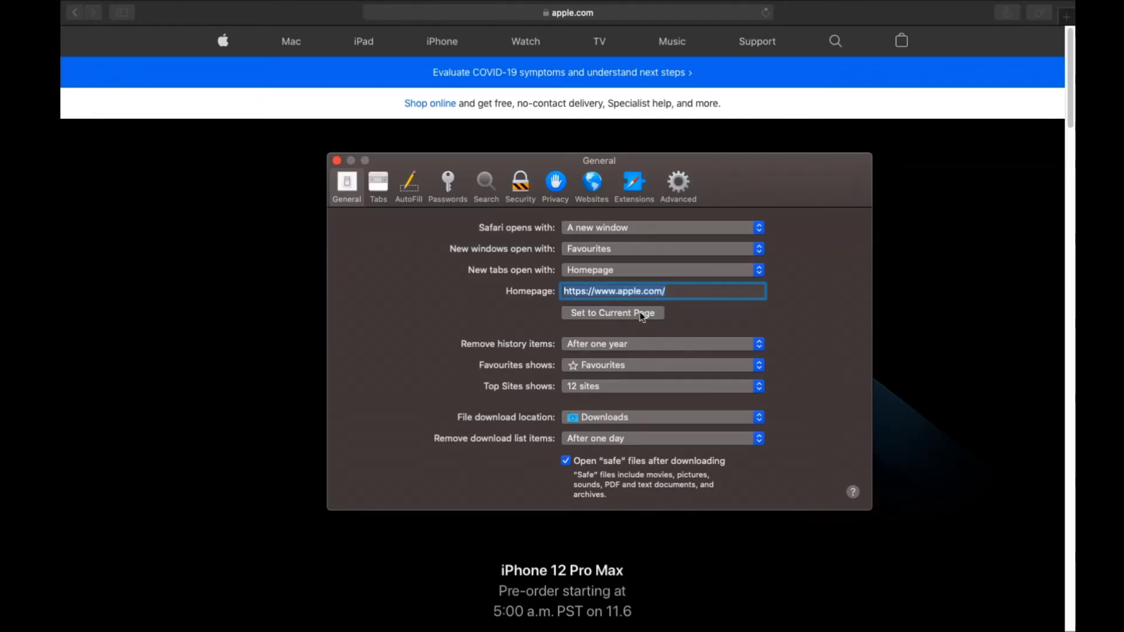
left_click(669, 290)
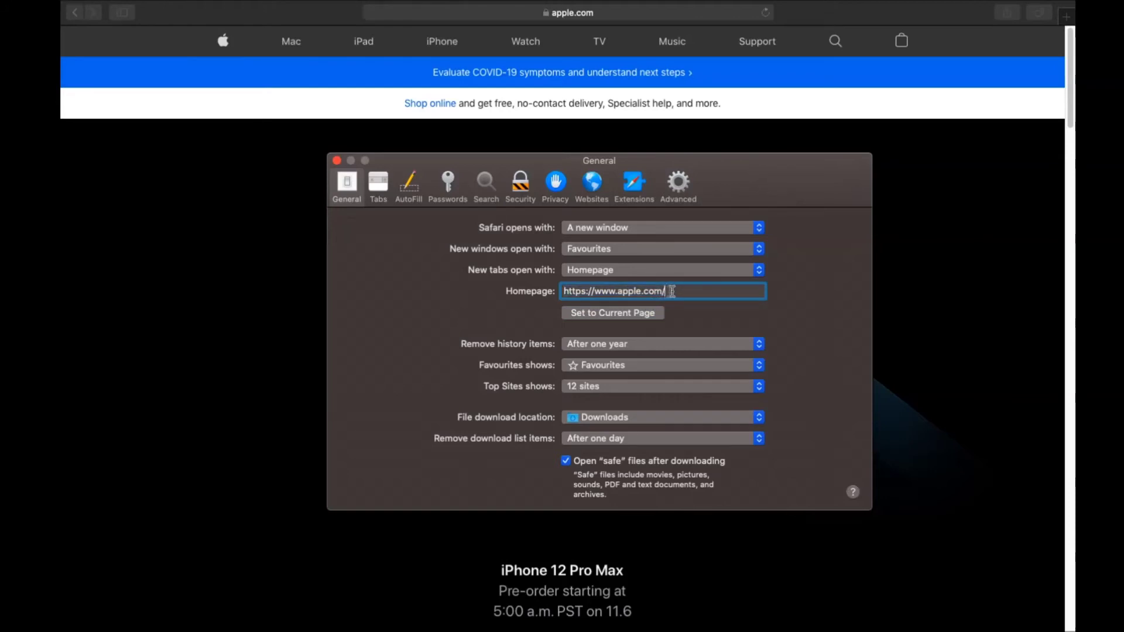
left_click(486, 183)
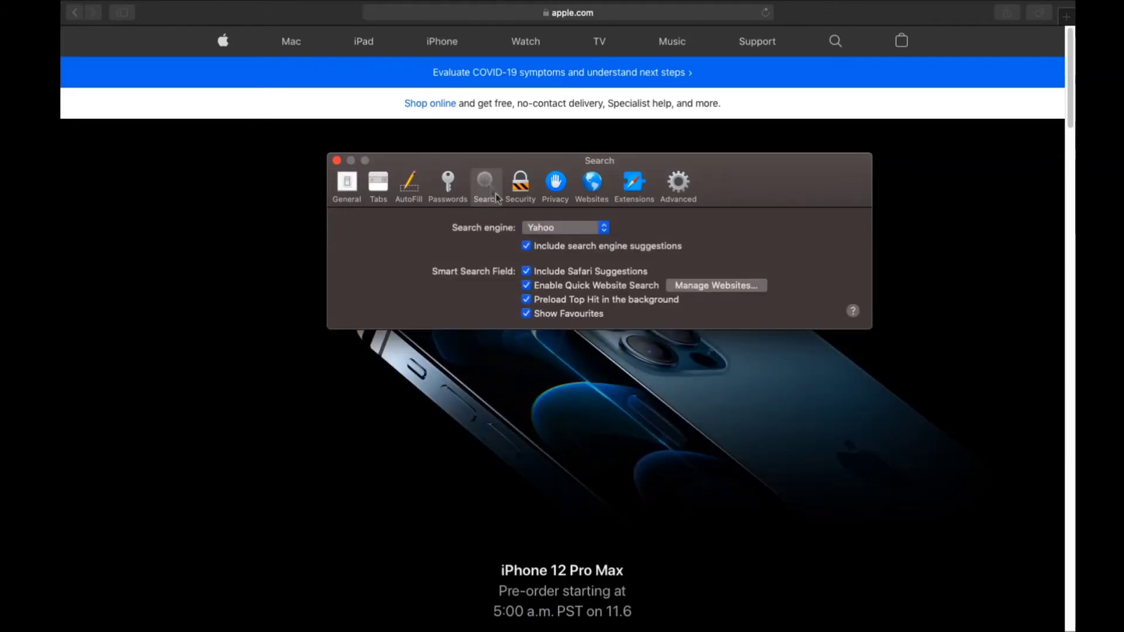
left_click(553, 230)
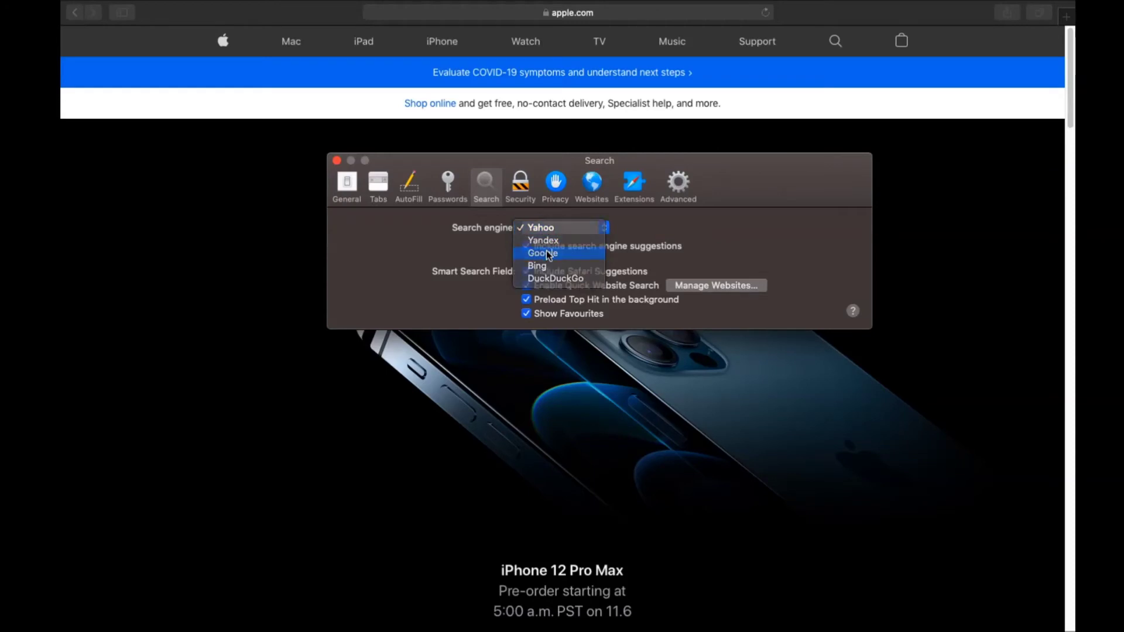
left_click(554, 254)
Uninstall the Porn Block Plus extension and reveal its app in Finder
left_click(632, 185)
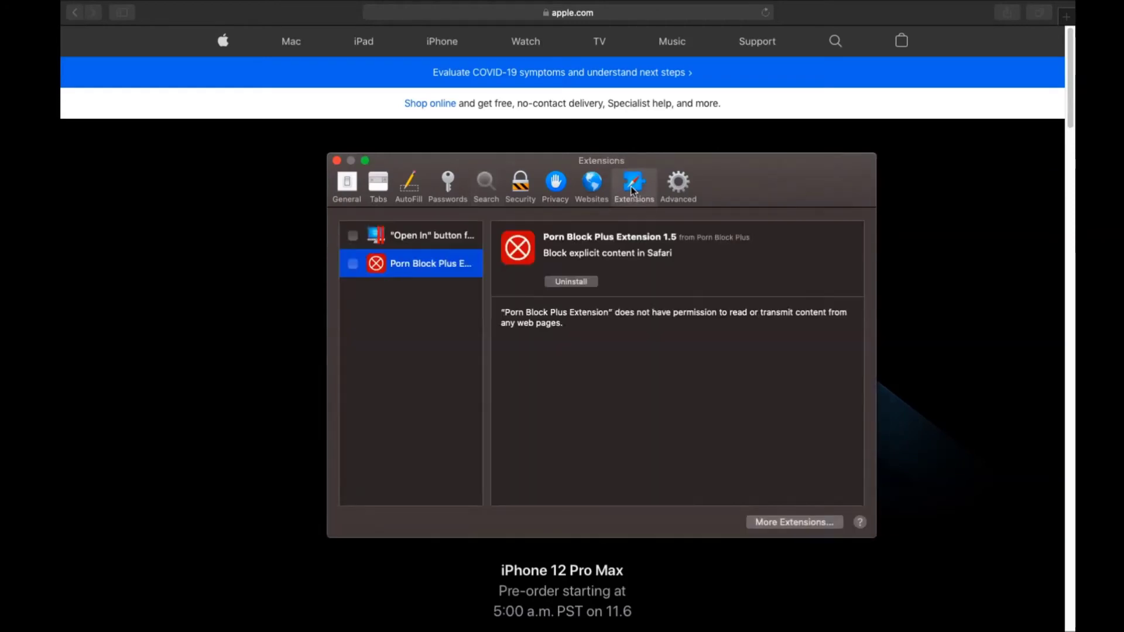
left_click(571, 282)
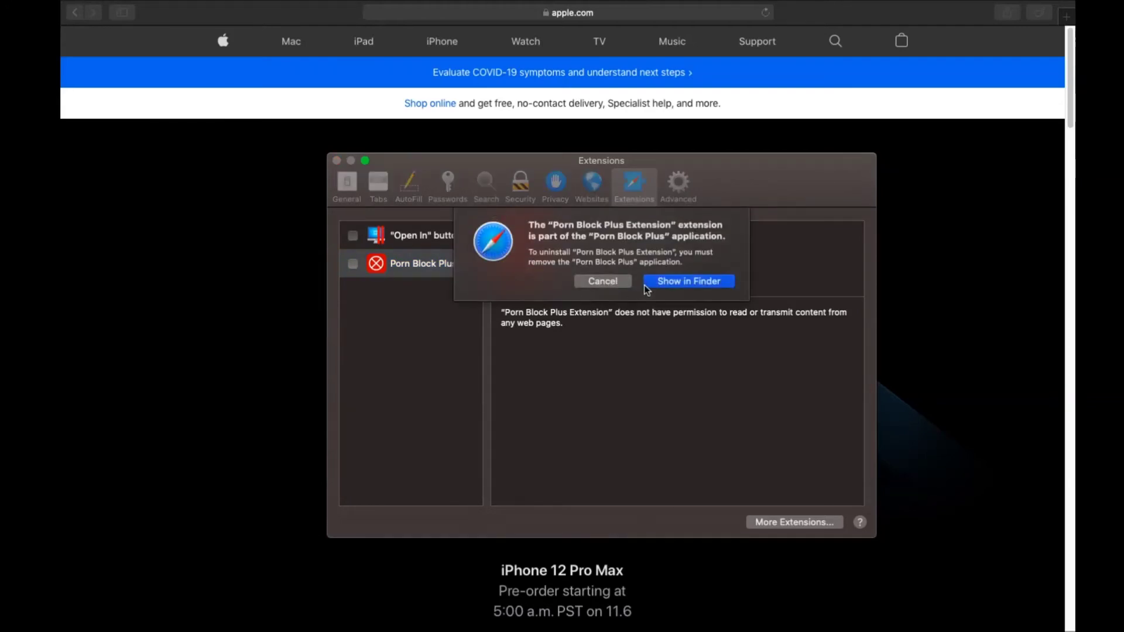
left_click(688, 282)
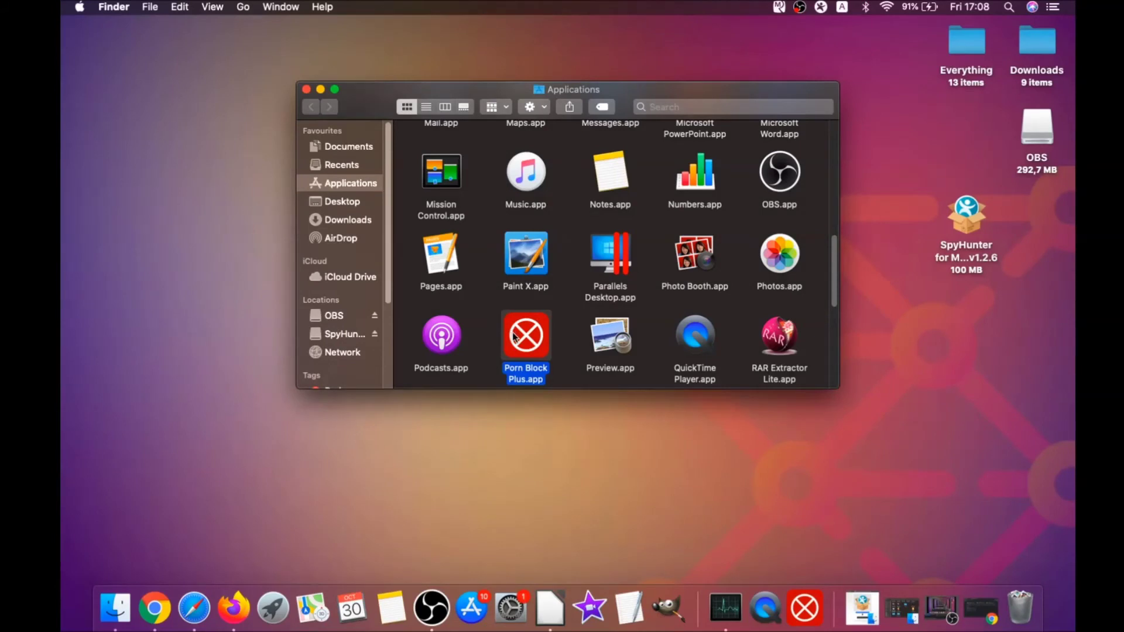
Drag Porn Block Plus.app onto the Bin and authorise the deletion with your password
left_click_drag(526, 338, 1024, 600)
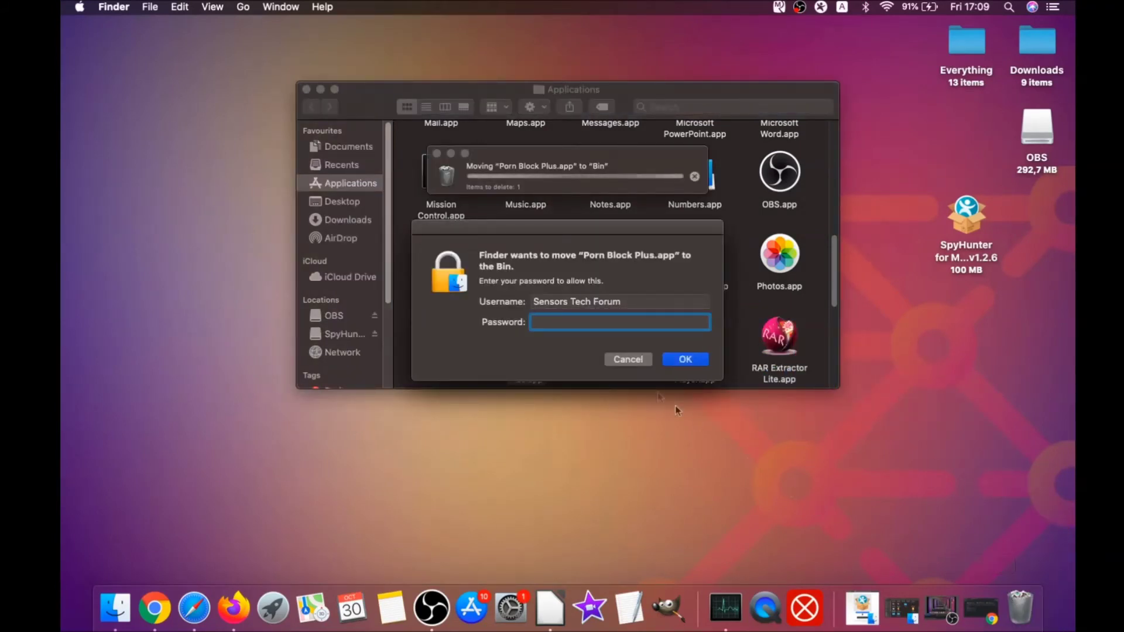
type("****")
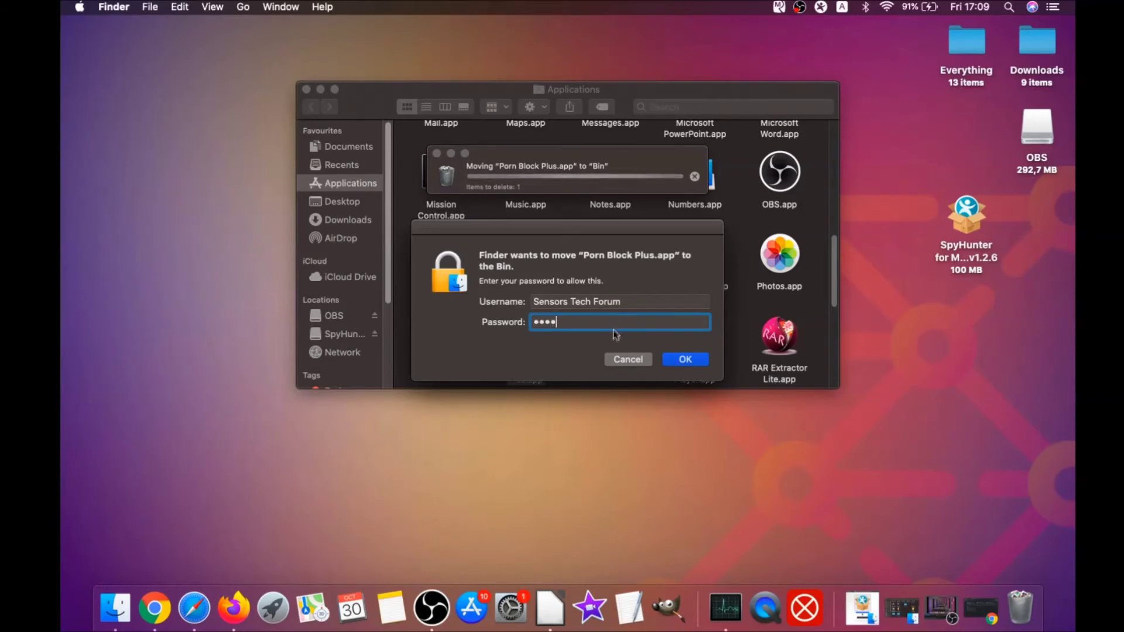
type("***")
left_click(684, 359)
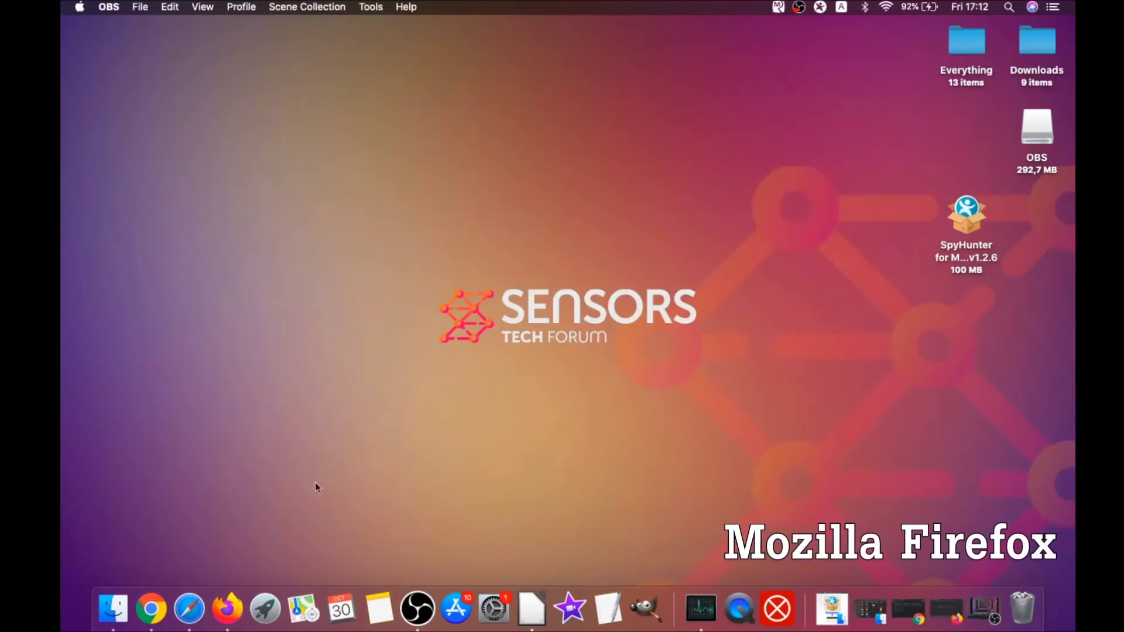
Launch Firefox and open its add-ons manager from the menu
left_click(227, 608)
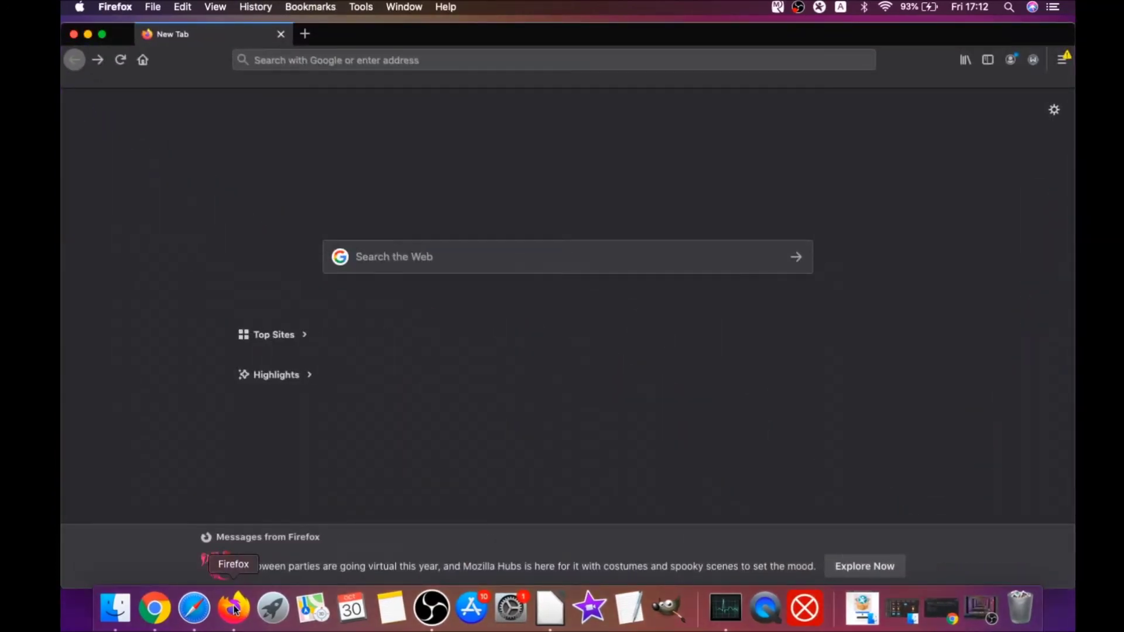
left_click(1059, 61)
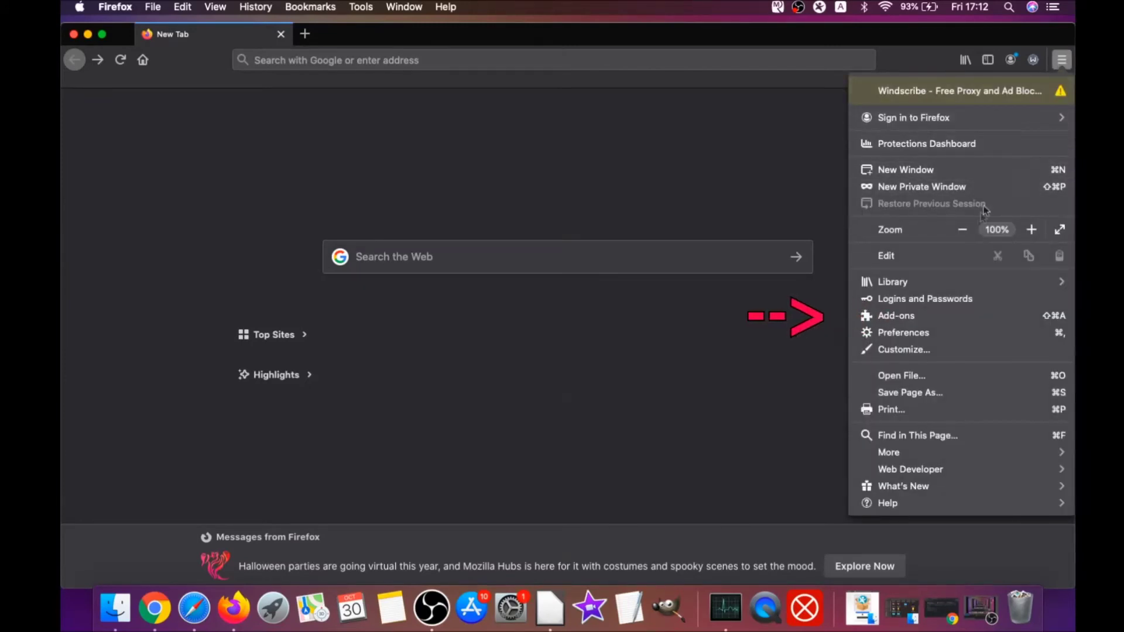
left_click(927, 317)
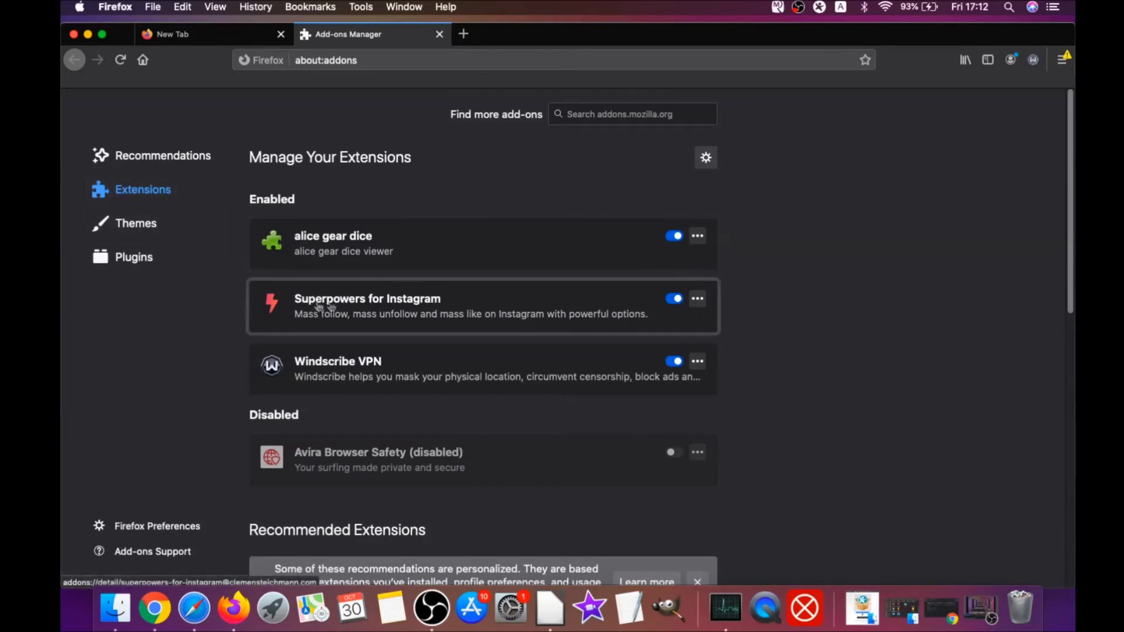
Disable and remove alice gear dice and Superpowers for Instagram, leaving Windscribe VPN and Avira
left_click(674, 299)
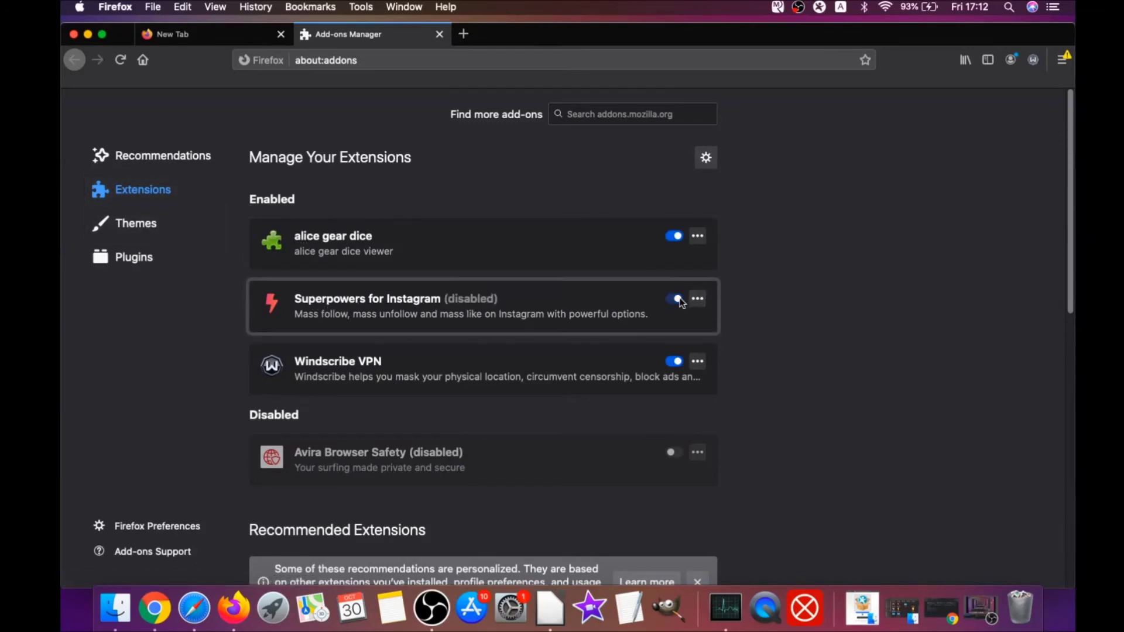
left_click(677, 236)
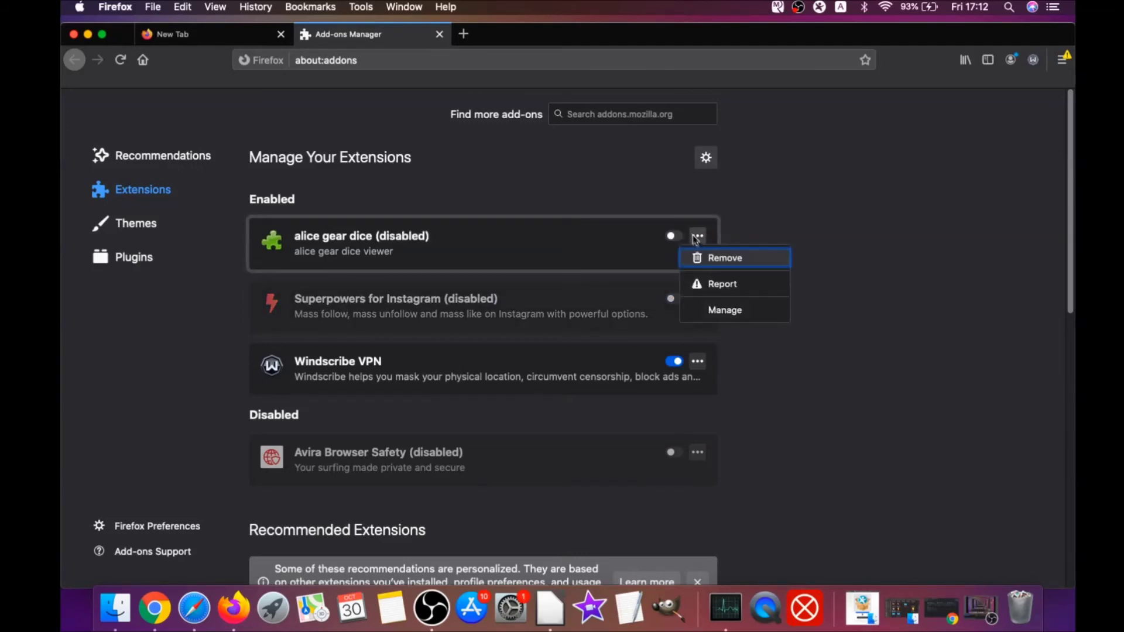
left_click(713, 259)
left_click(640, 165)
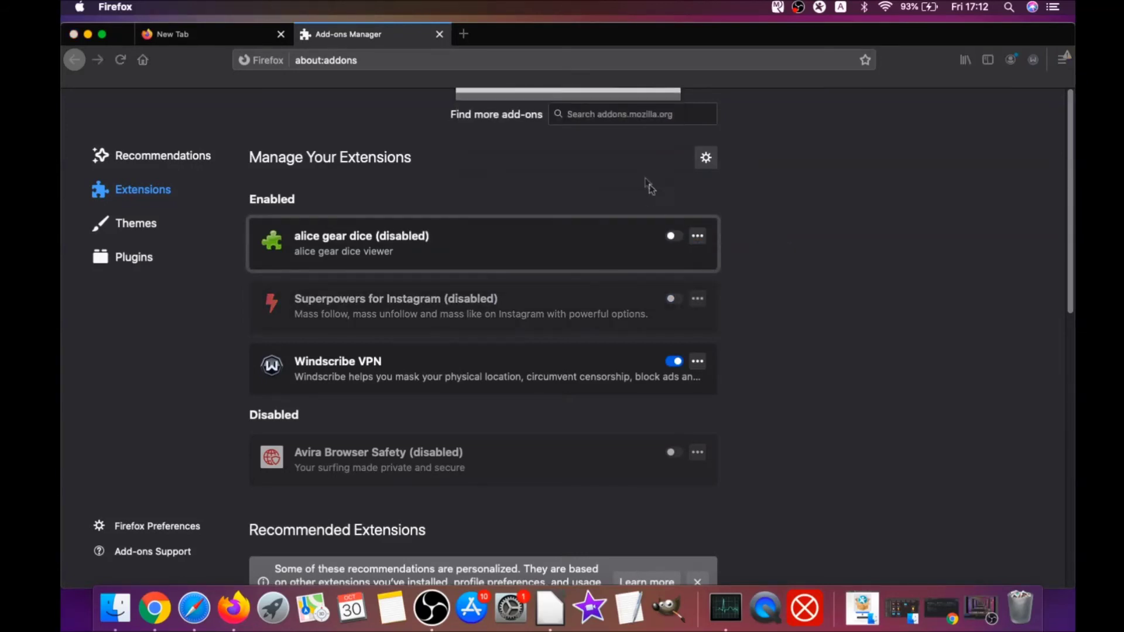
left_click(697, 281)
left_click(709, 305)
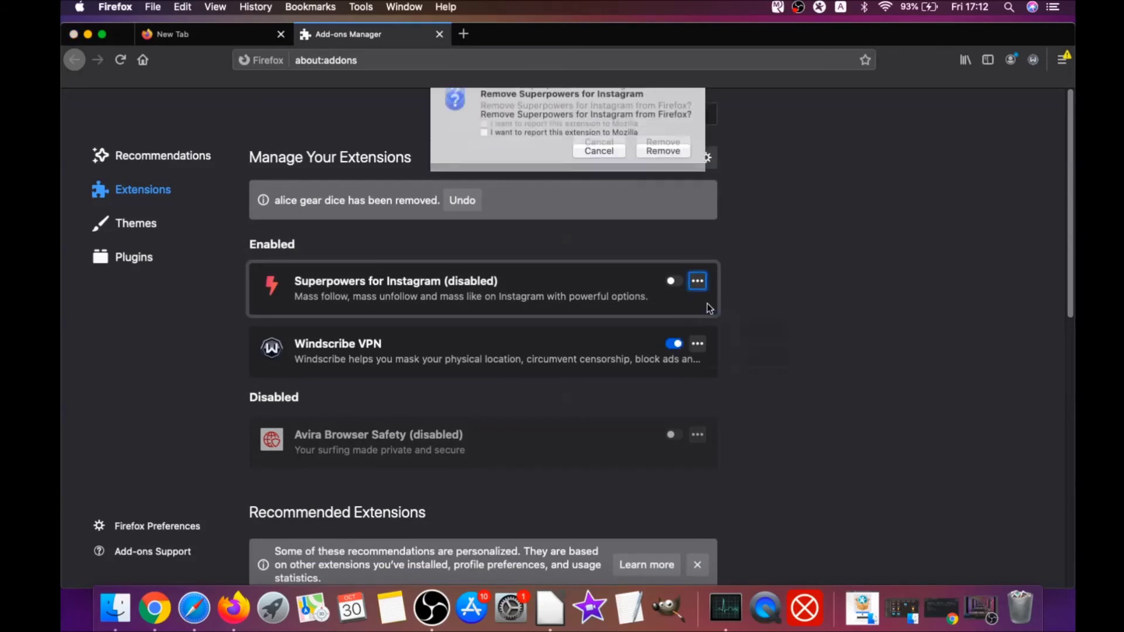
left_click(674, 161)
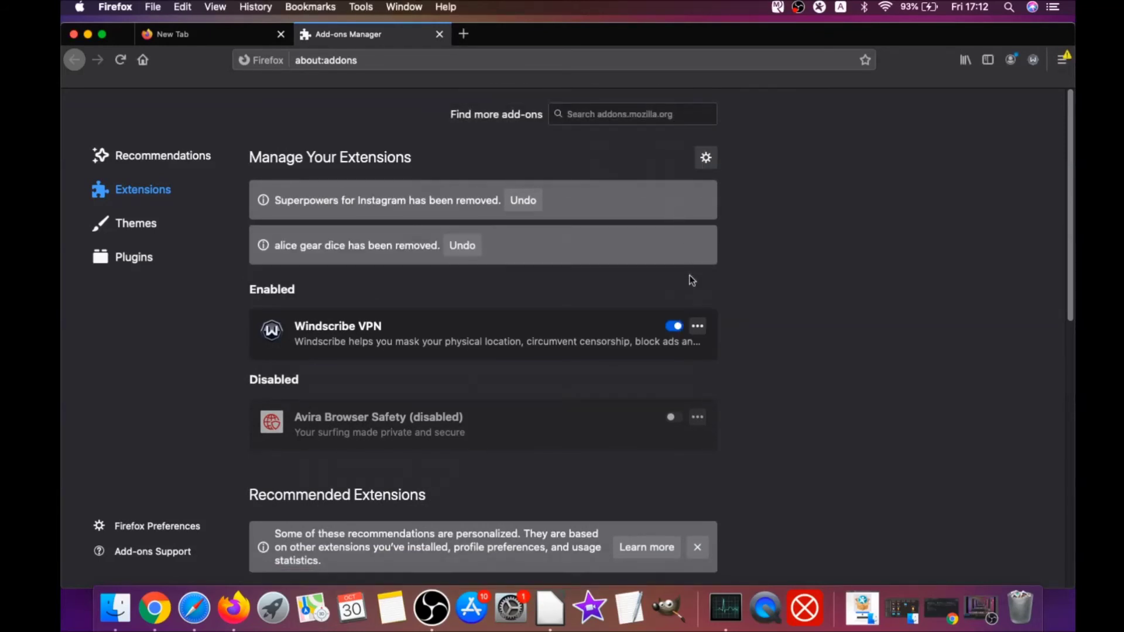
Load about:support and confirm Refresh Firefox to reset it to defaults
left_click(339, 61)
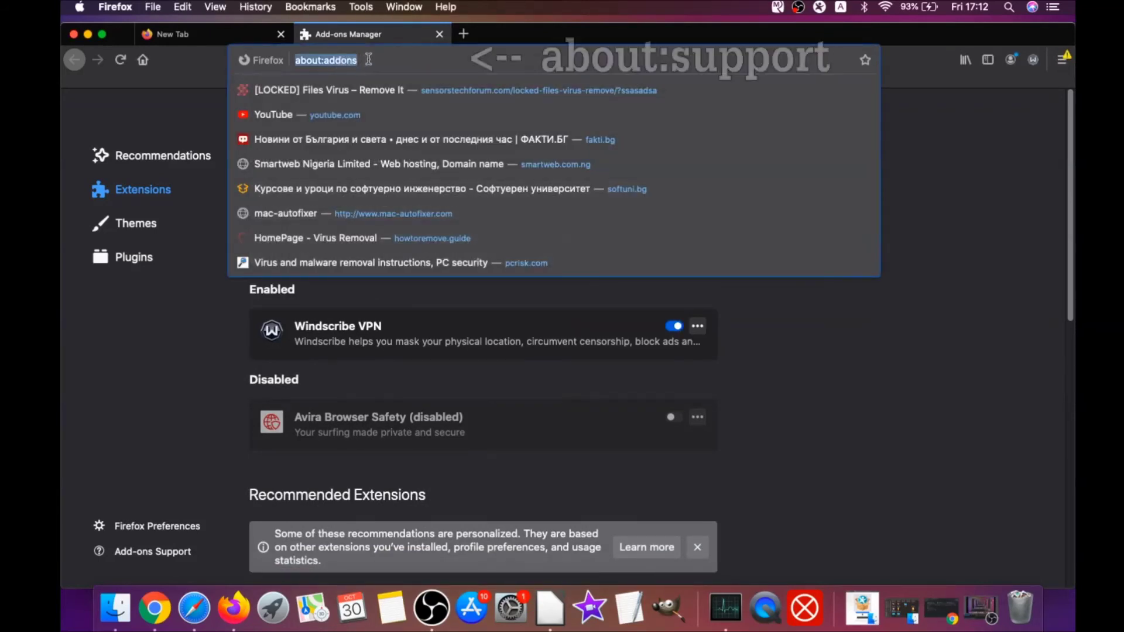
type("a")
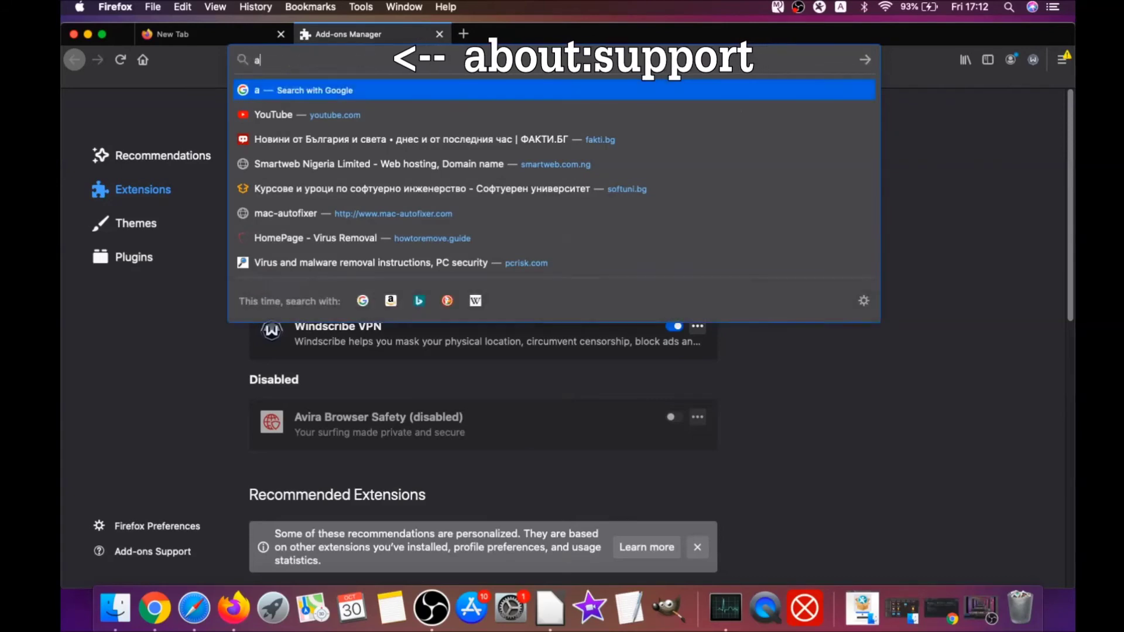
type("bout:support")
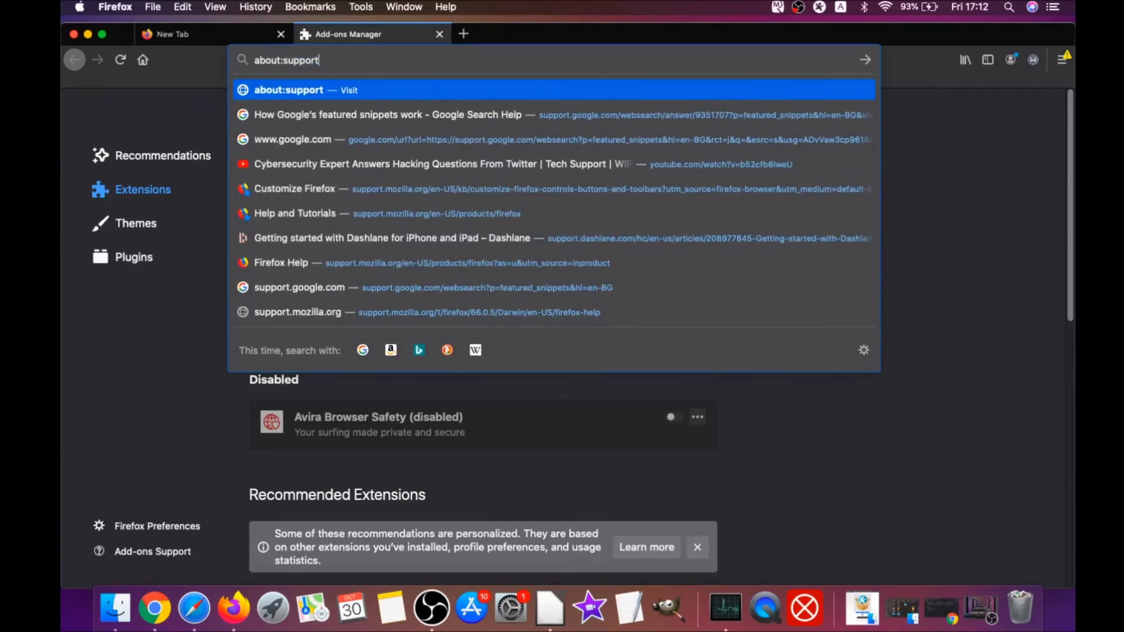
key("Return")
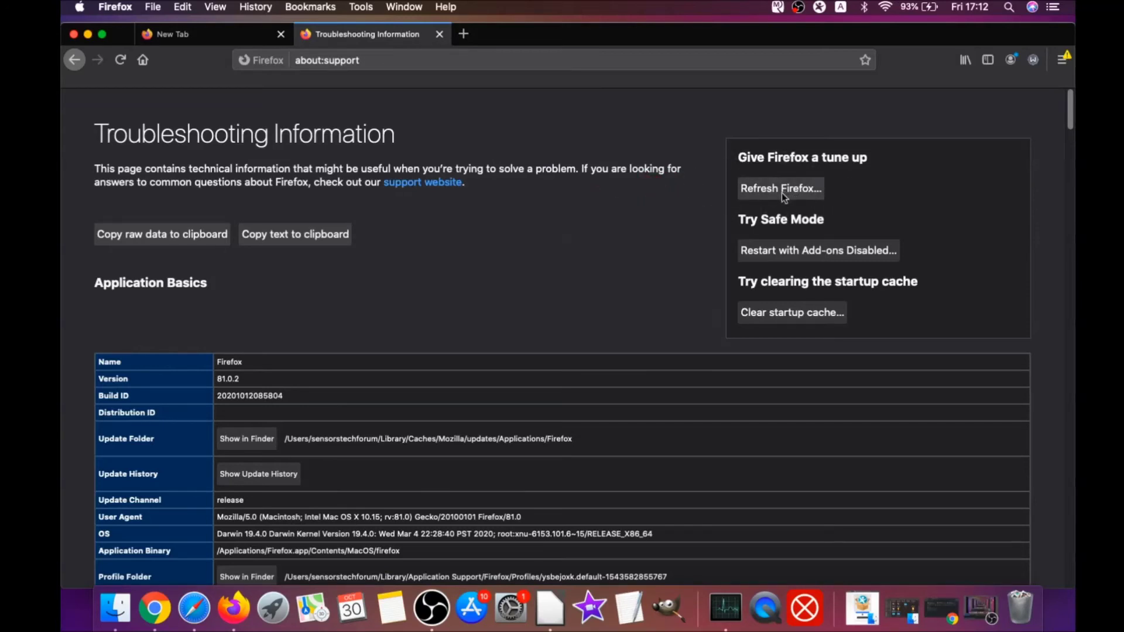
left_click(779, 193)
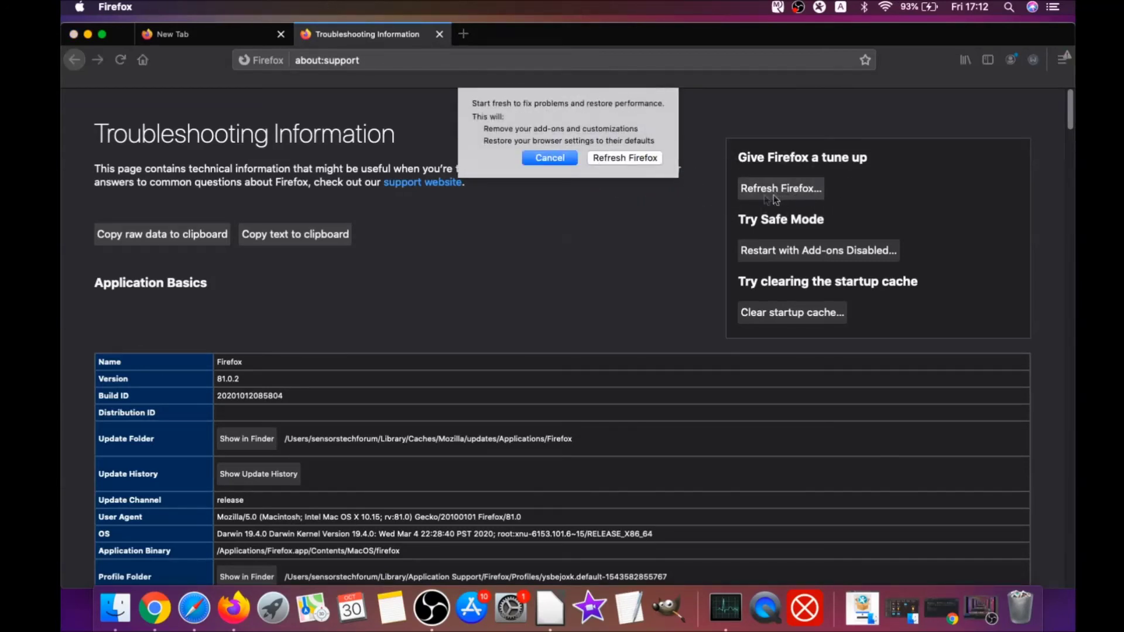
left_click(624, 158)
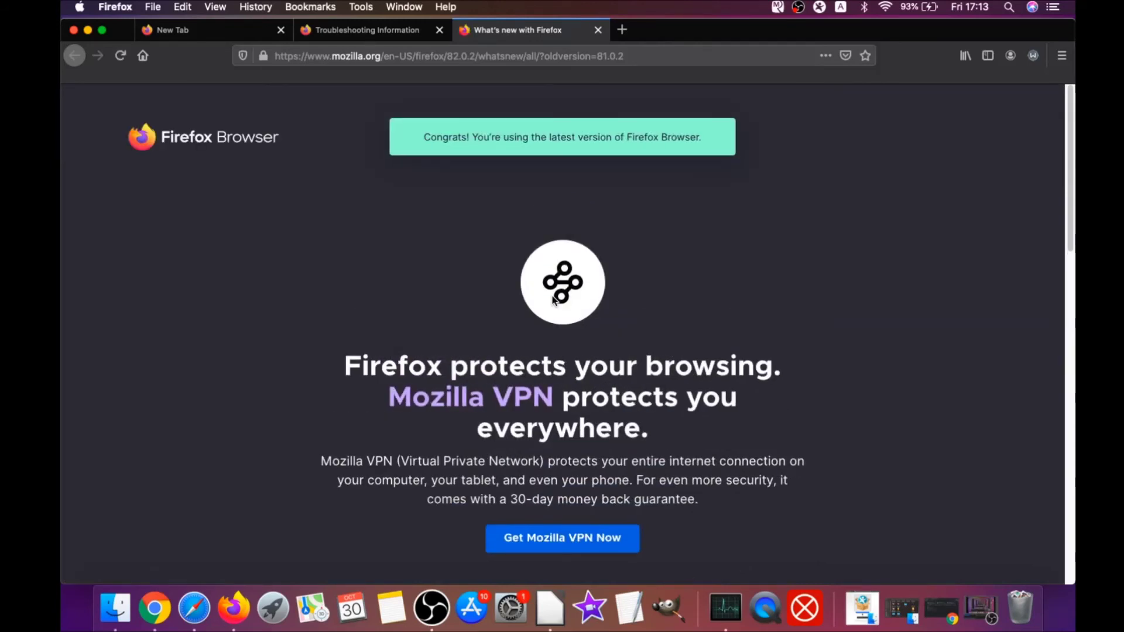
Select the 'latest version' congratulations message on Firefox's What's New page
left_click_drag(425, 137, 697, 135)
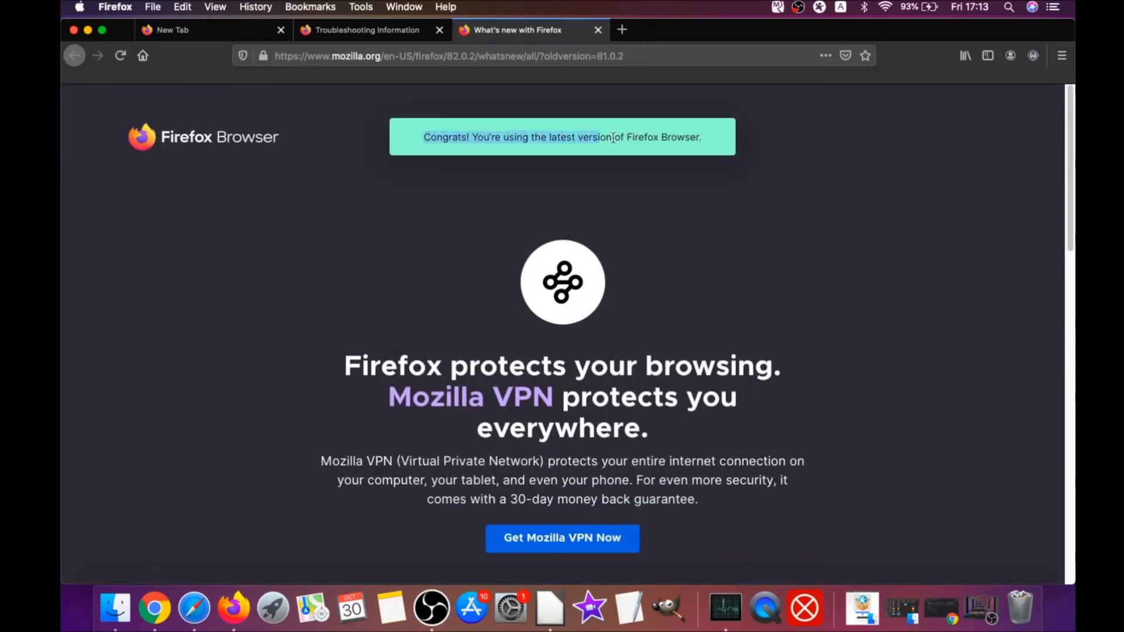
scroll(549, 291, "down", 4)
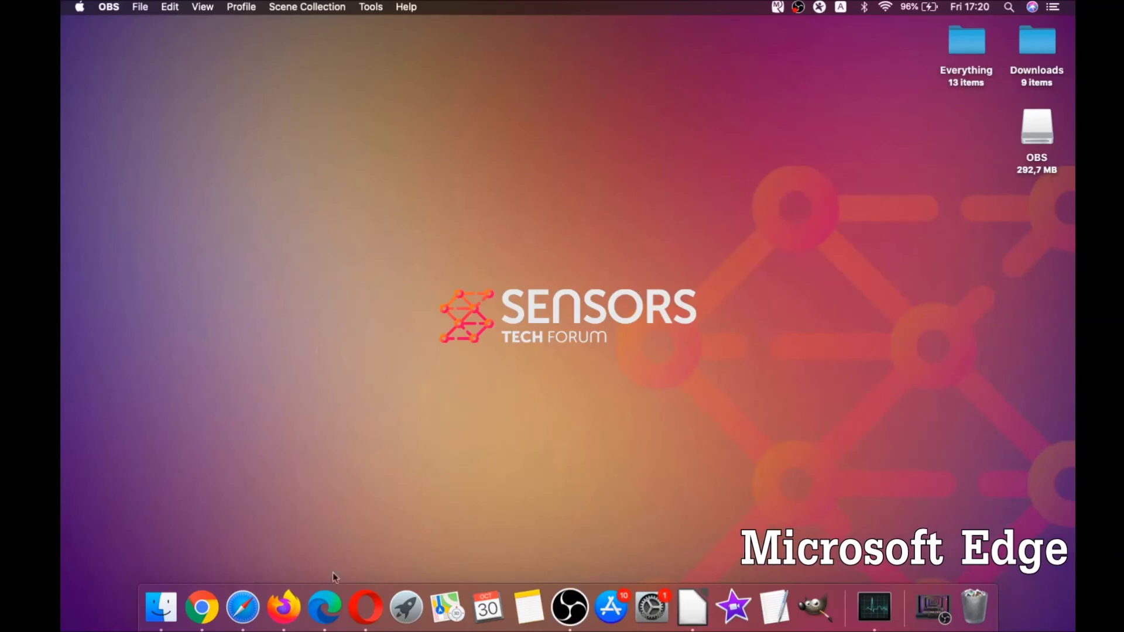
Launch Microsoft Edge from the Dock
left_click(325, 606)
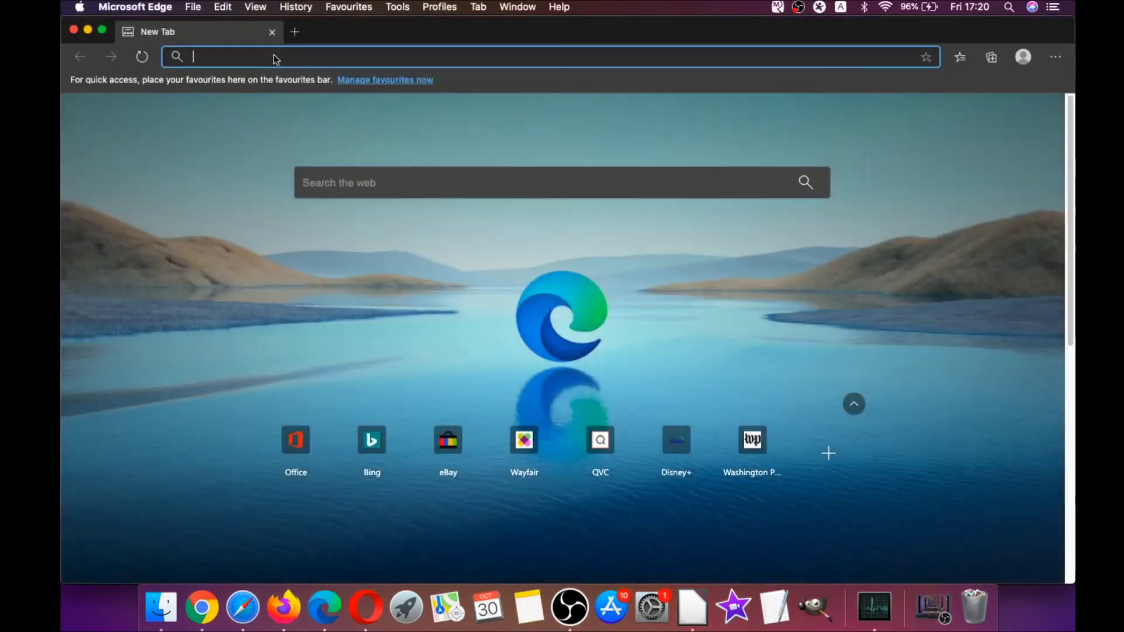
type("edge://")
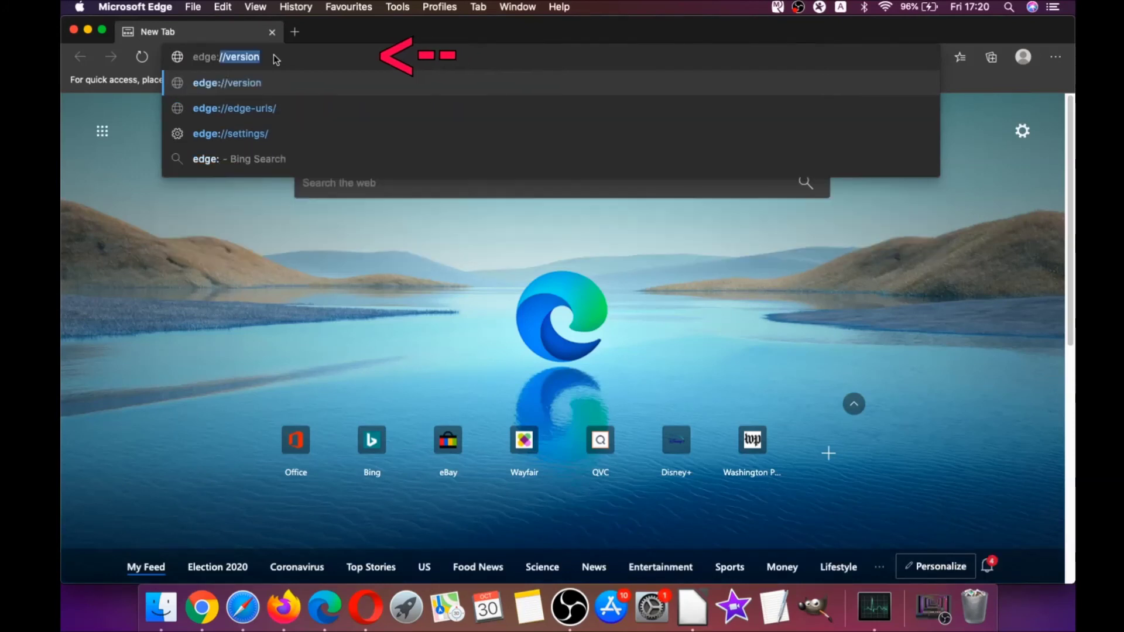
type("setting")
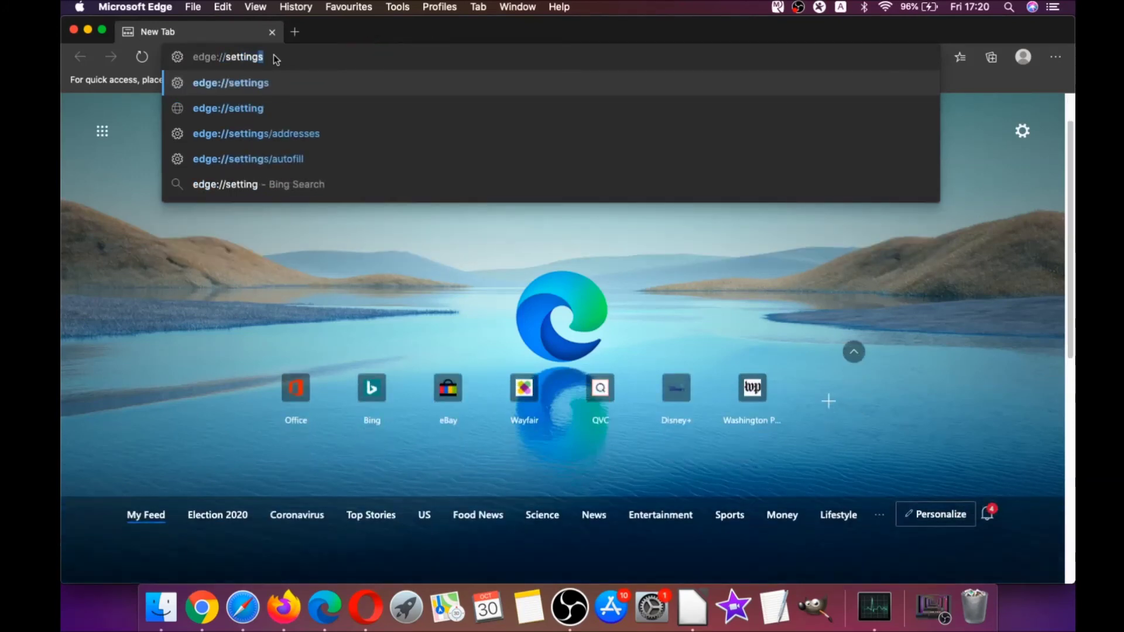
type("s/clearBrowserData")
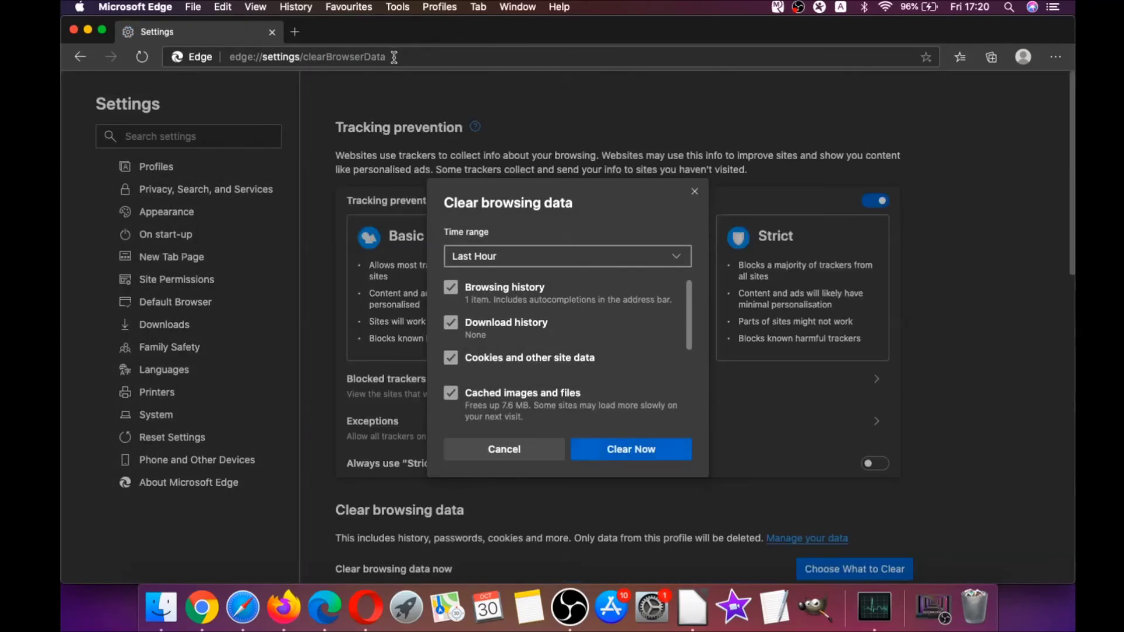
Clear Edge's All Time browsing data, including autofill, then close the Edge window
left_click(524, 258)
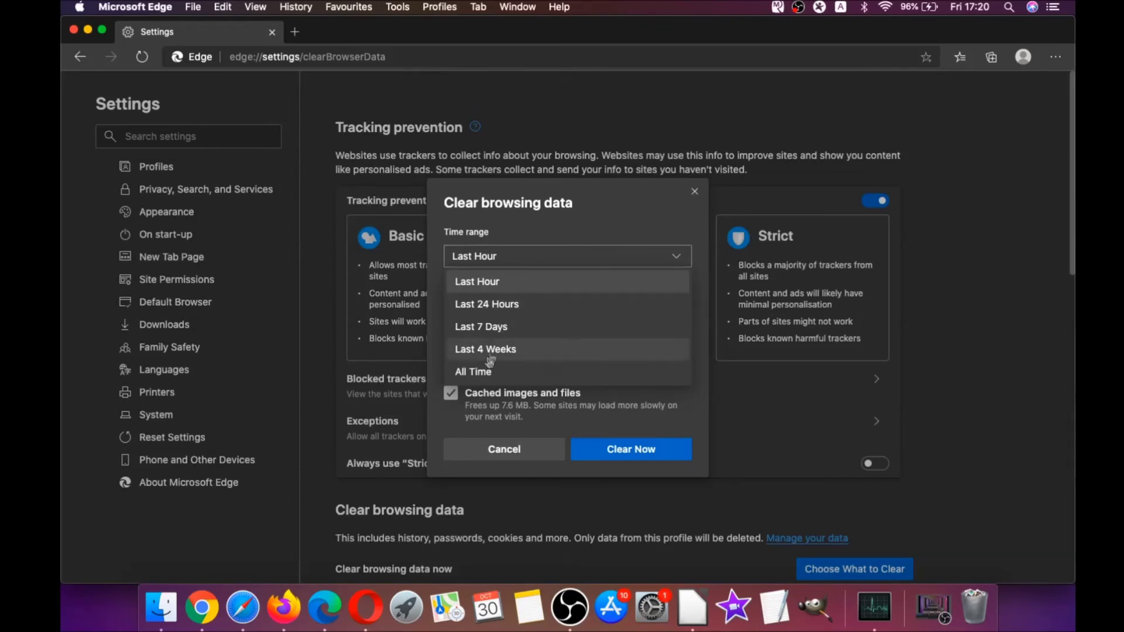
left_click(482, 376)
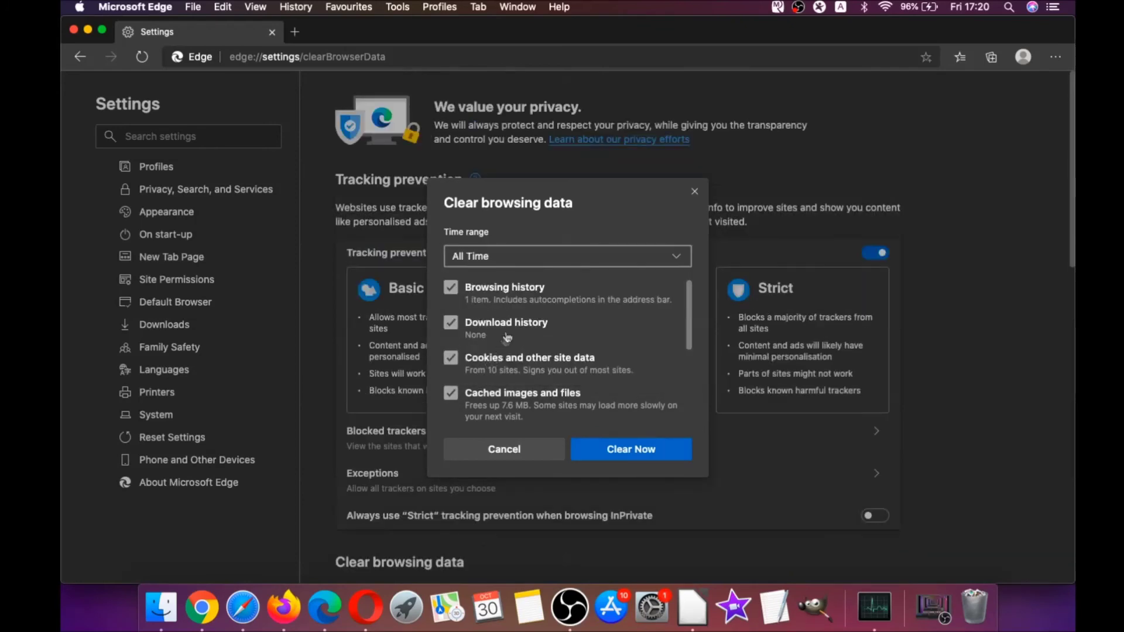
scroll(518, 317, "down", 4)
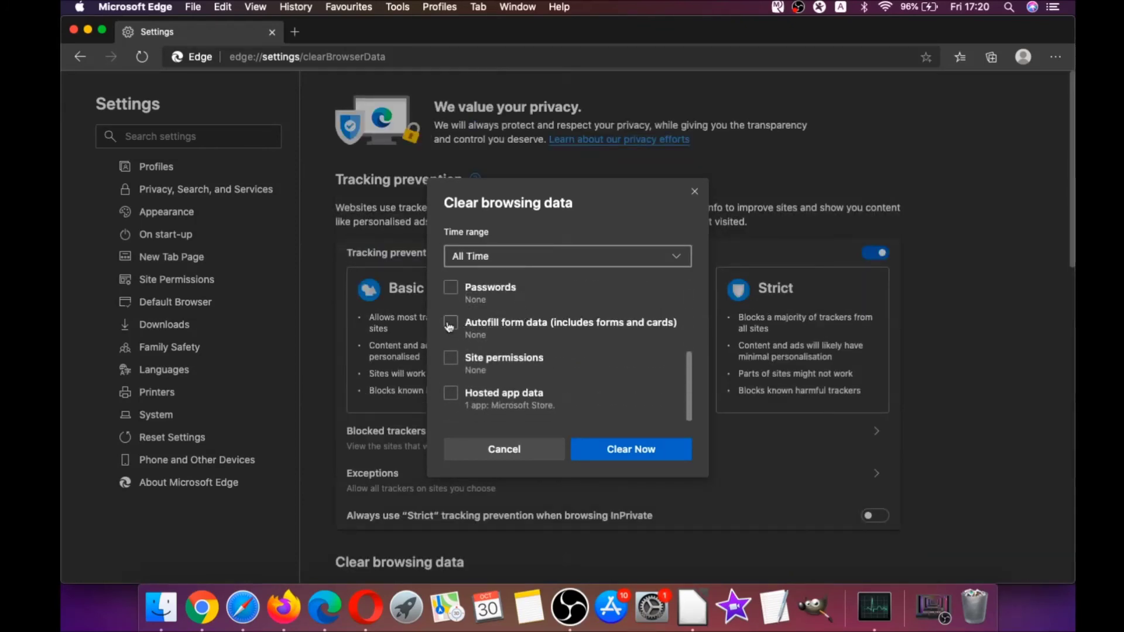
left_click(450, 324)
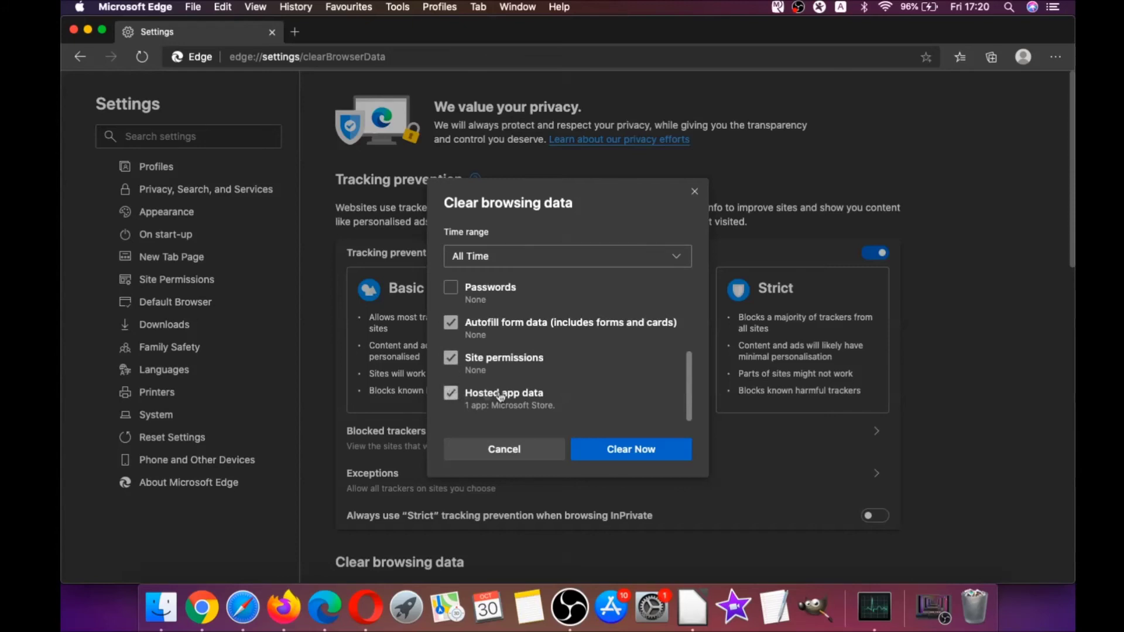
left_click(619, 449)
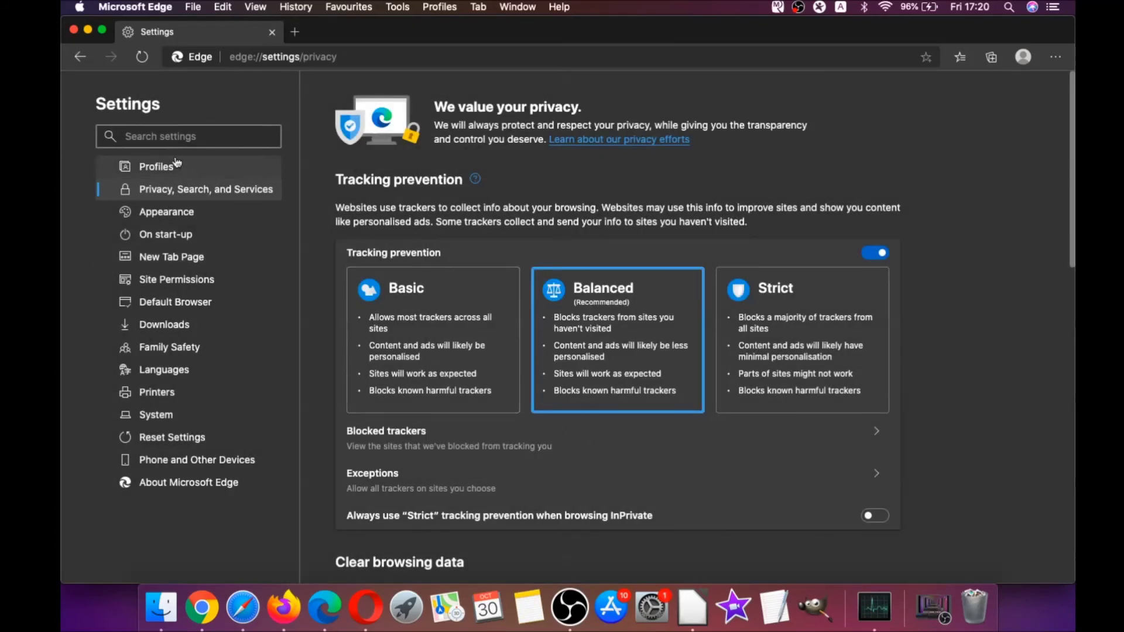
left_click(76, 32)
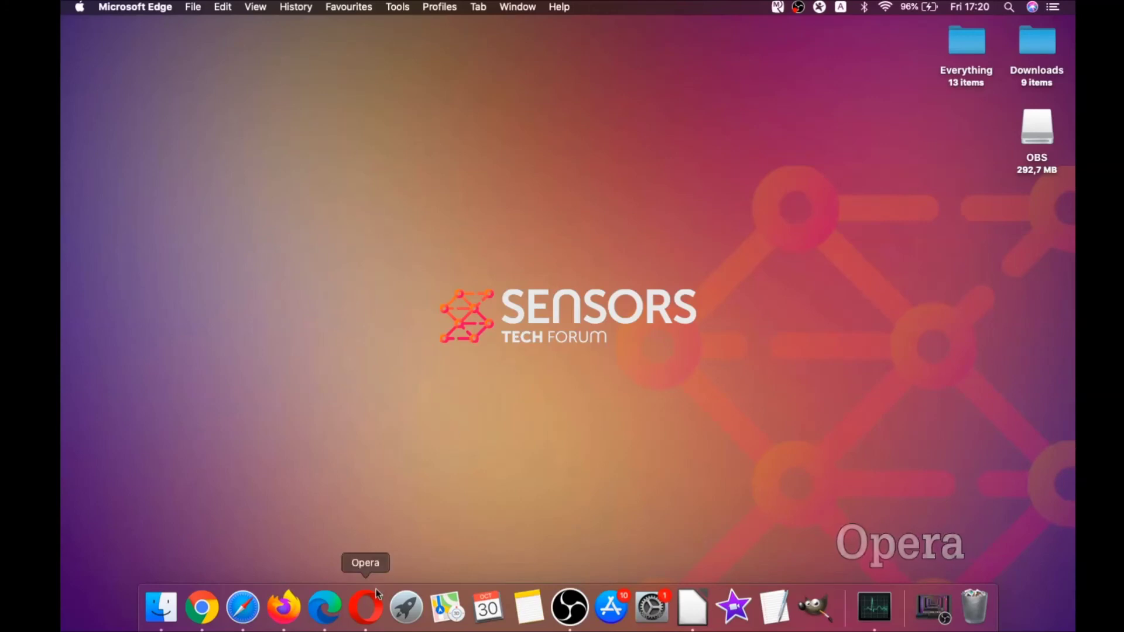
Launch Opera and load opera://settings/clearBrowserData
left_click(366, 605)
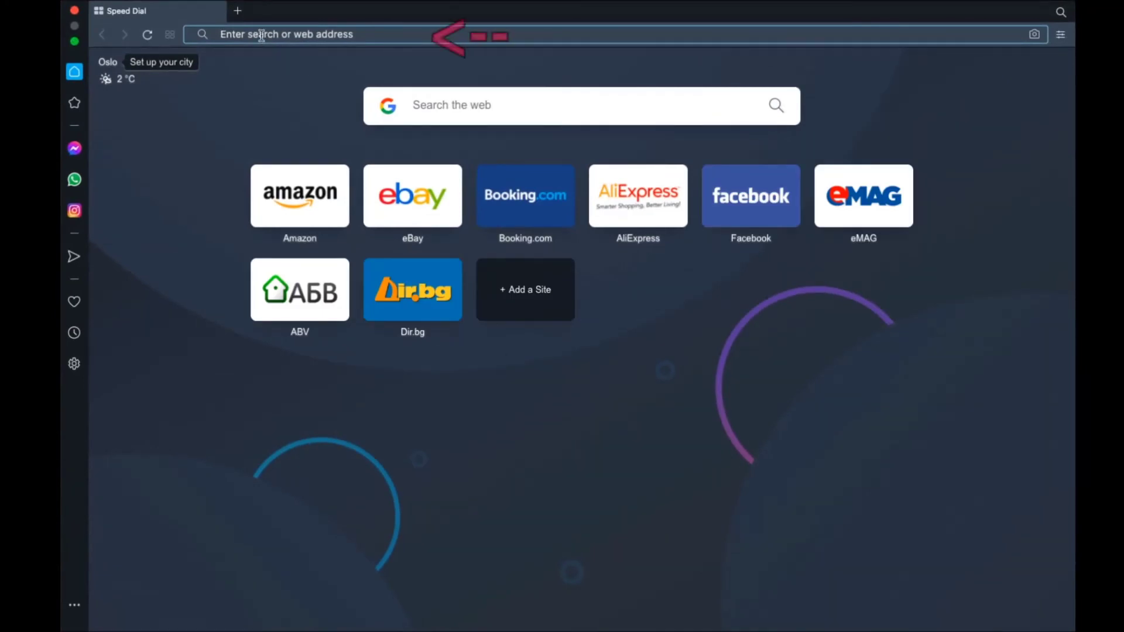
left_click(262, 35)
type("opera:")
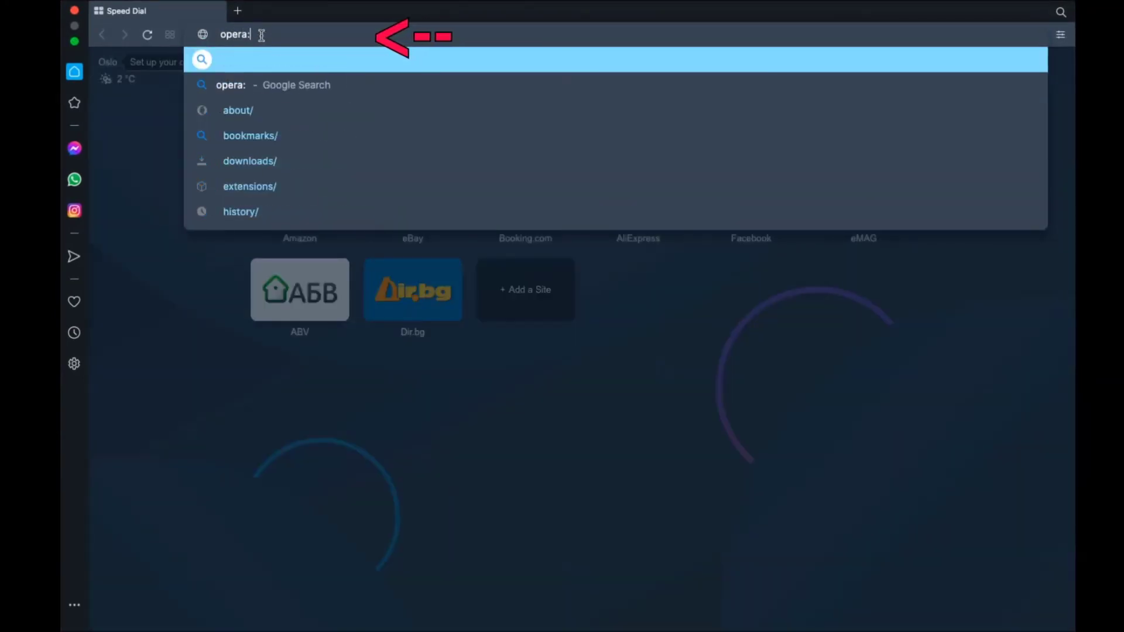
type("//setting")
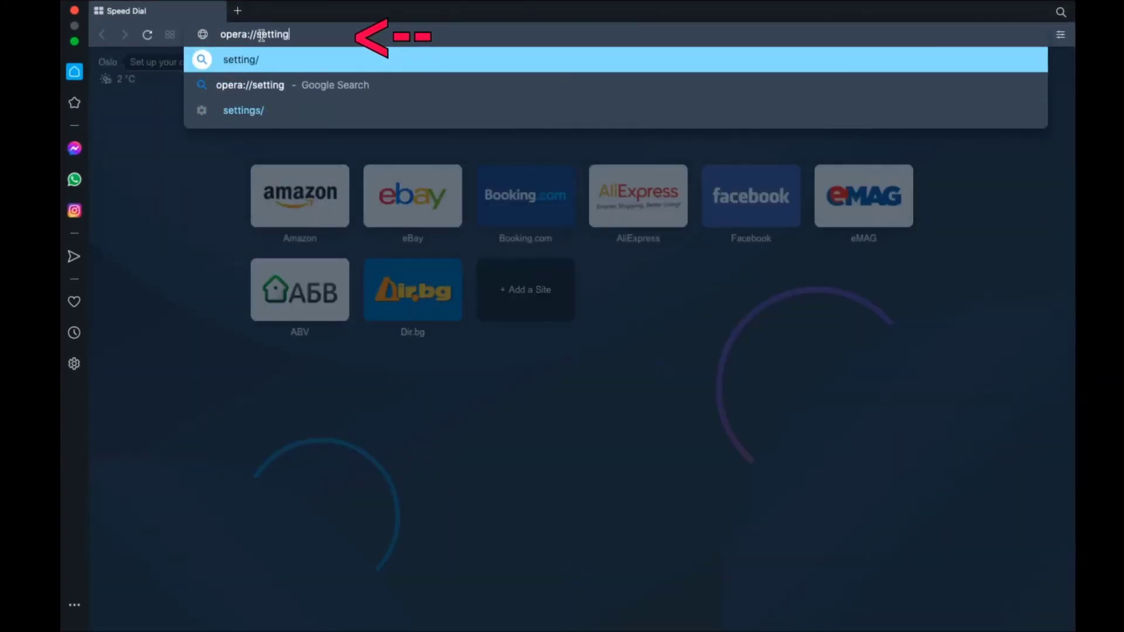
type("s/clearBrowserData")
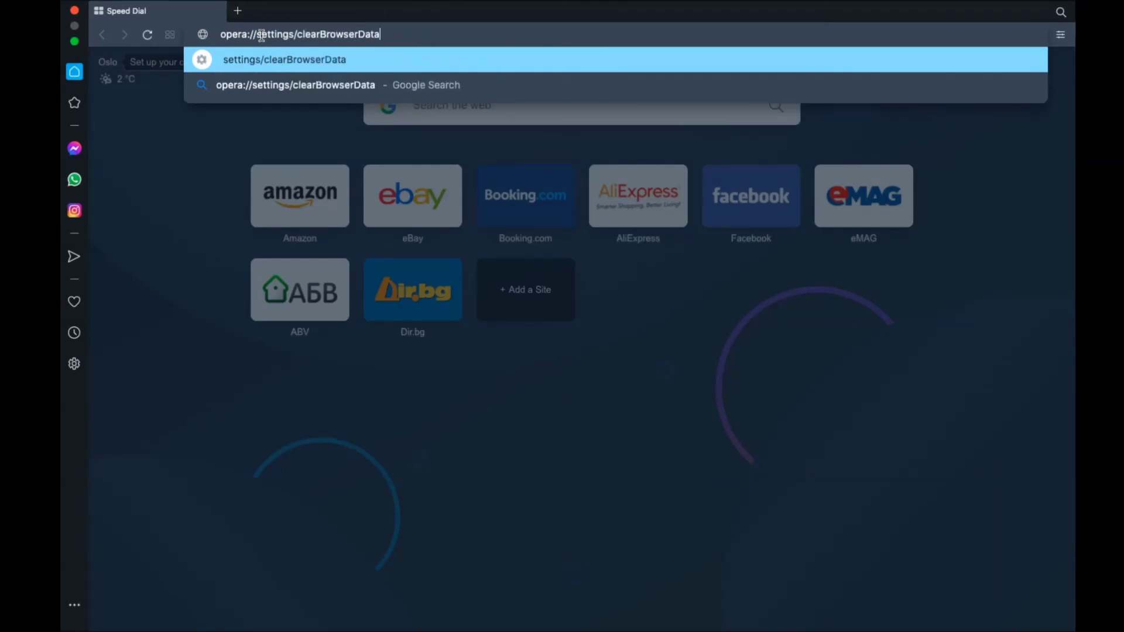
key("Return")
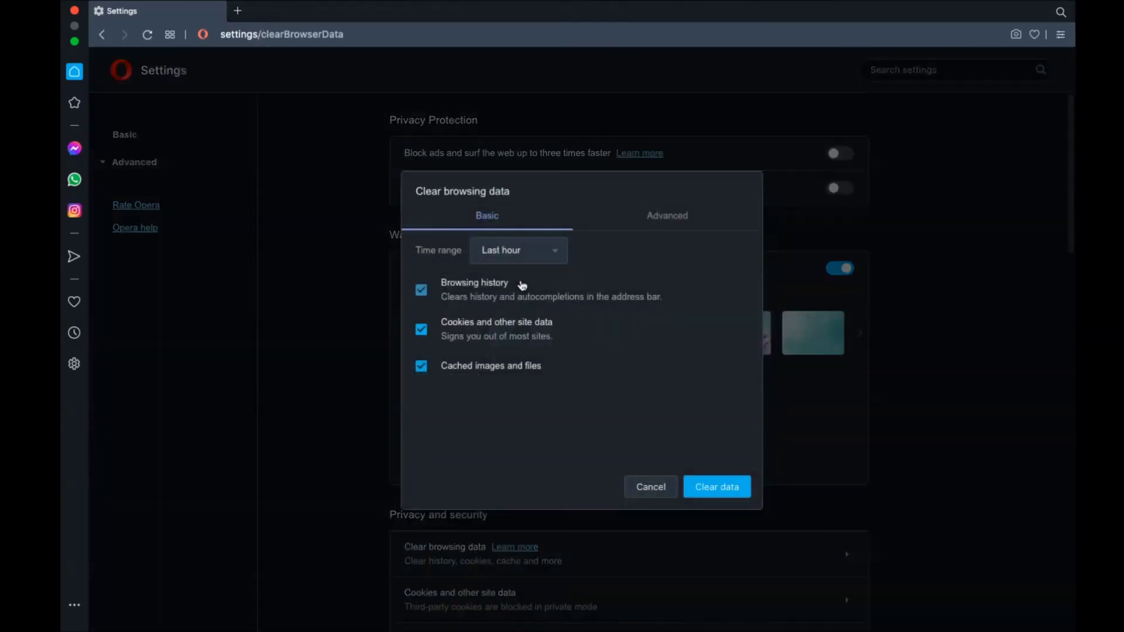
Clear Opera's last-hour data, including autofill, site settings and hosted app data, then close Opera
left_click(525, 251)
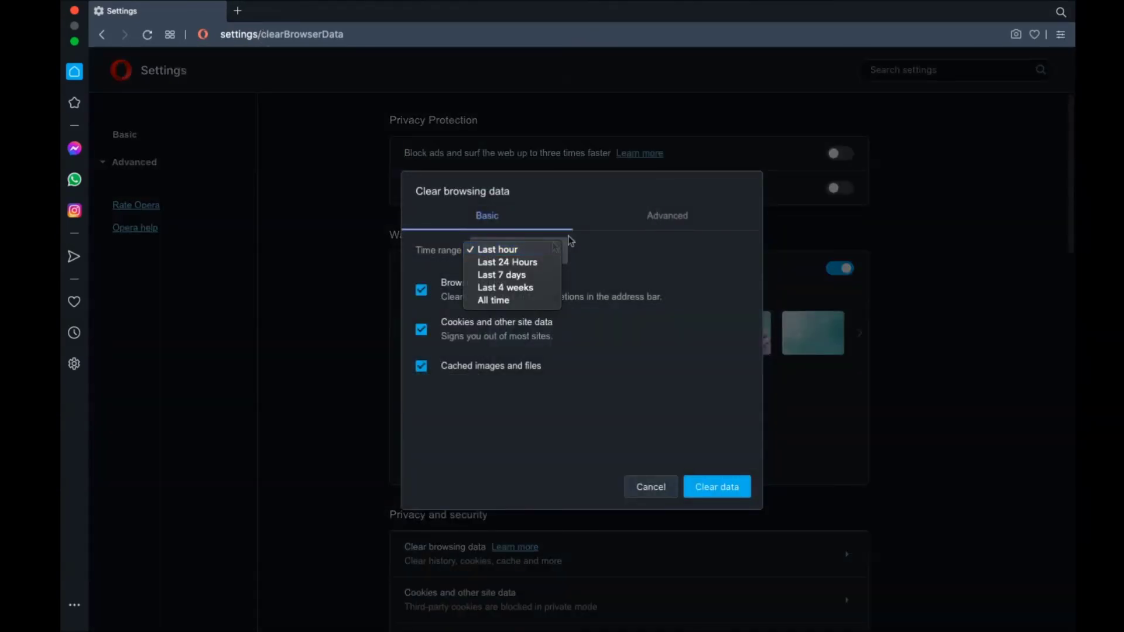
left_click(635, 221)
left_click(659, 218)
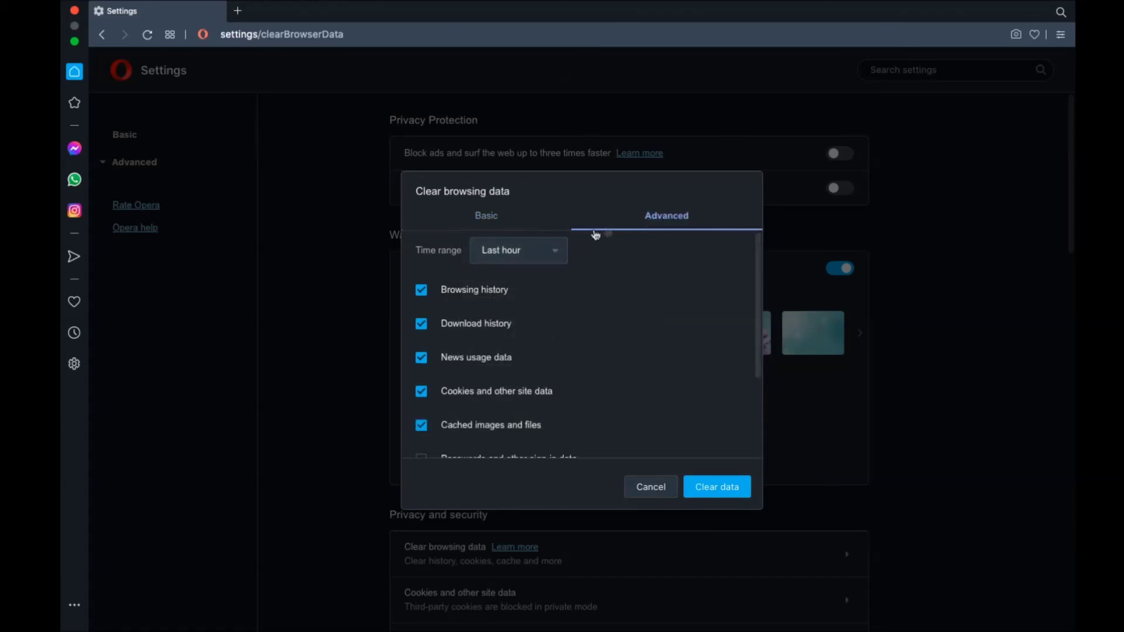
left_click(545, 251)
left_click(519, 305)
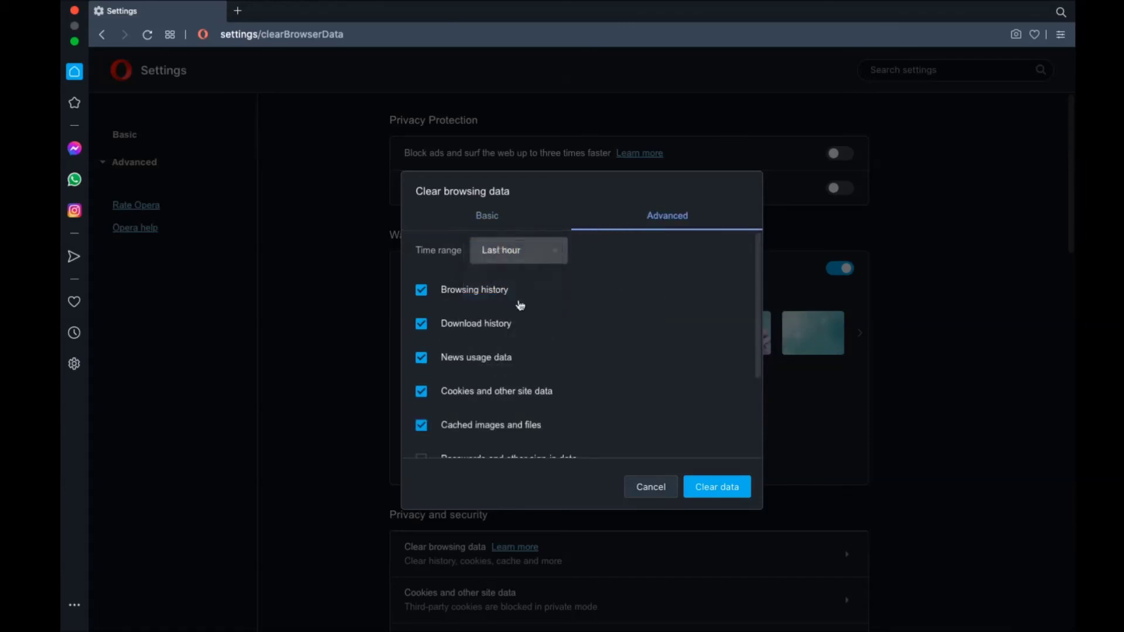
scroll(515, 299, "down", 3)
scroll(516, 300, "down", 2)
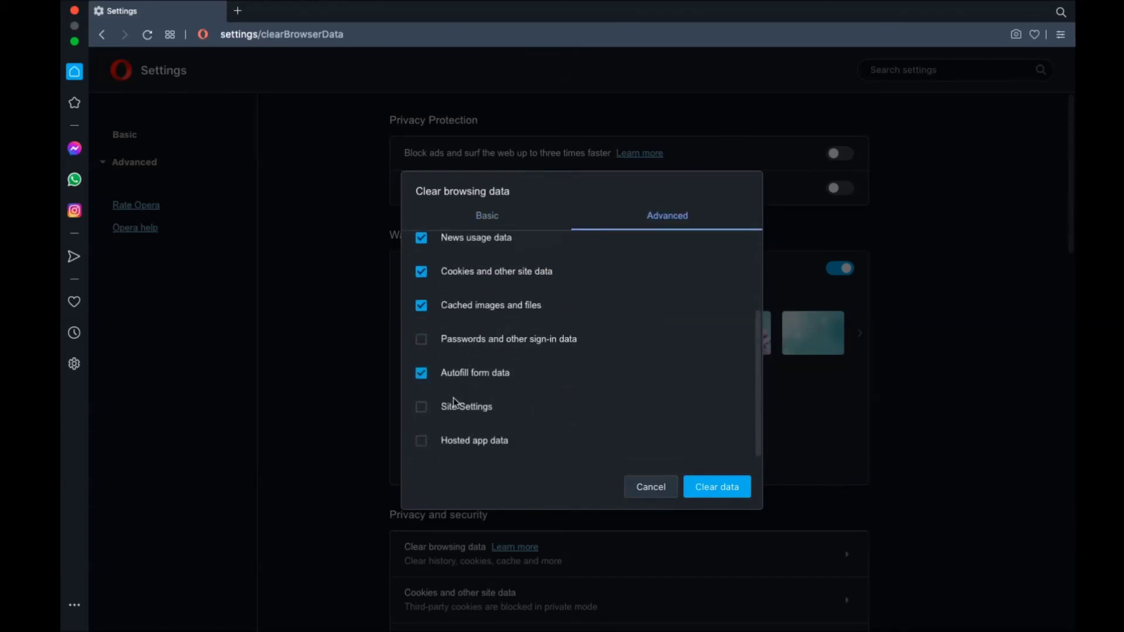
left_click(712, 488)
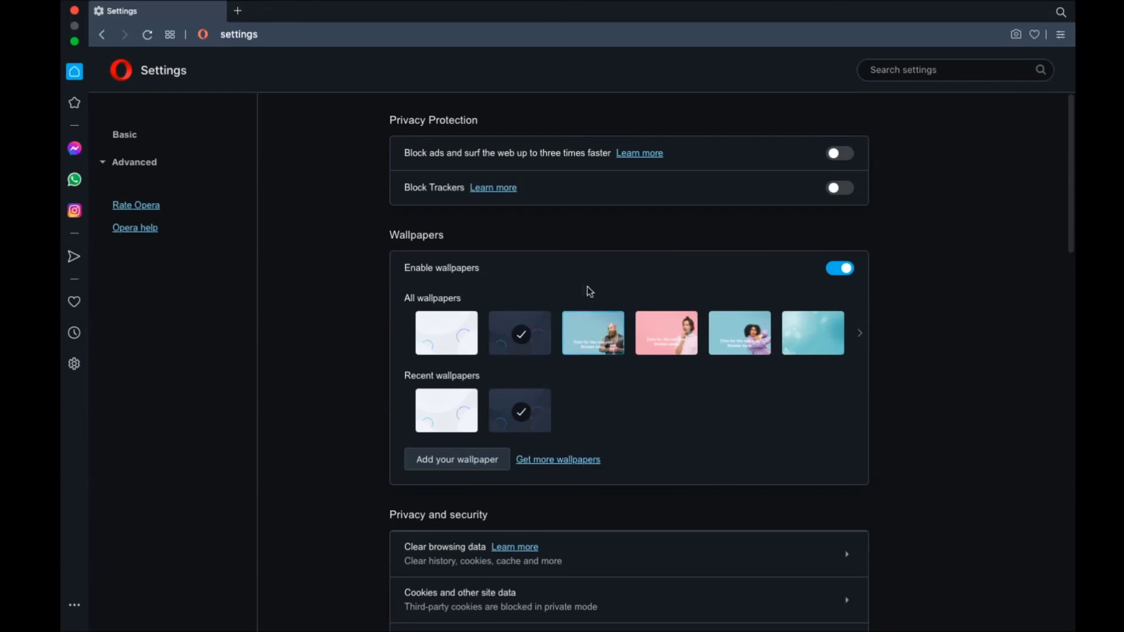
left_click(74, 10)
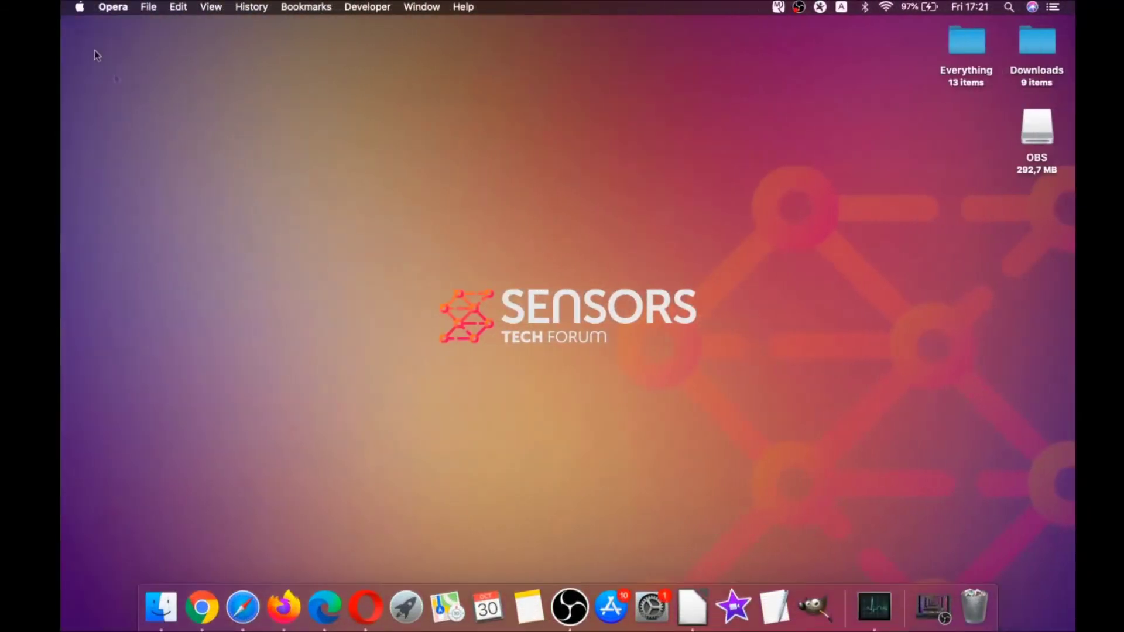